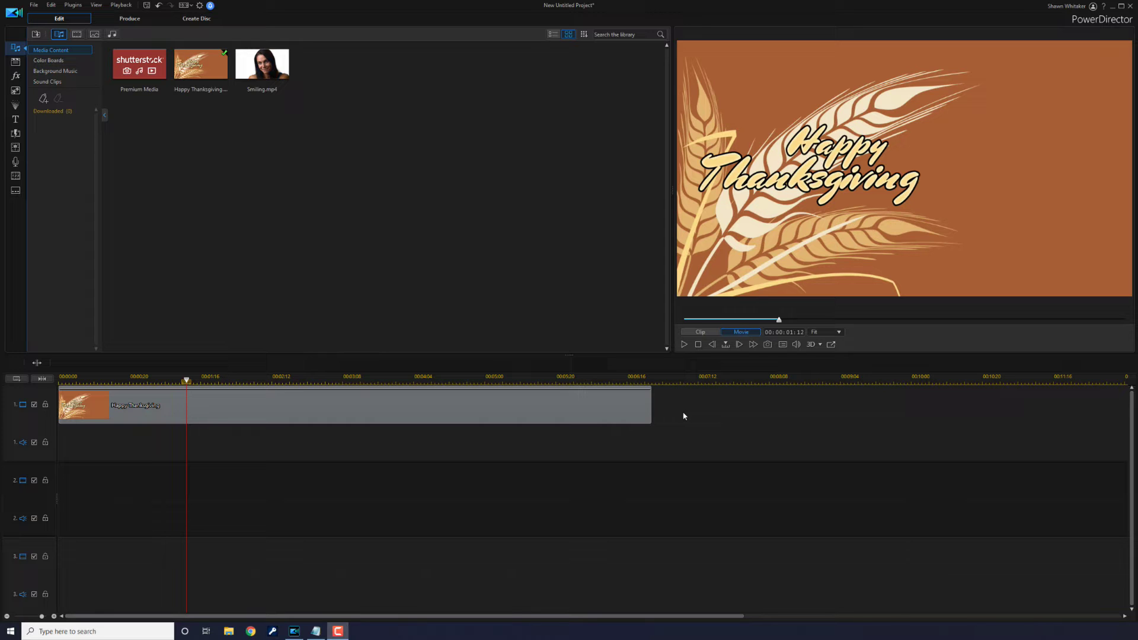
- Select Smiling.mp4 in the media library and play it in the preview
left_click(273, 68)
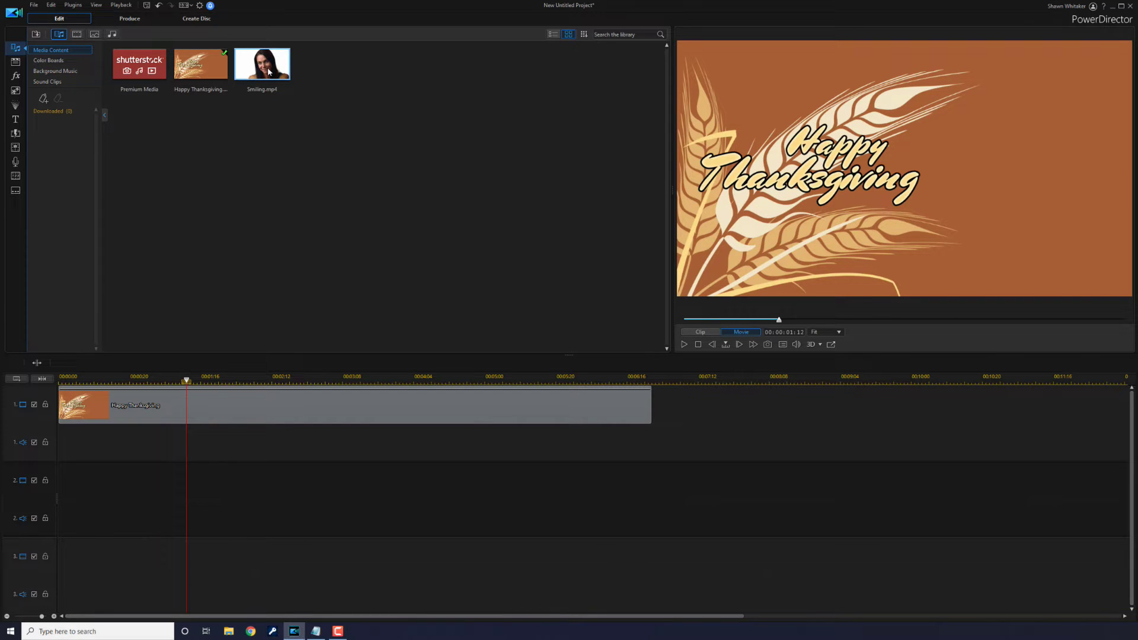
left_click(683, 344)
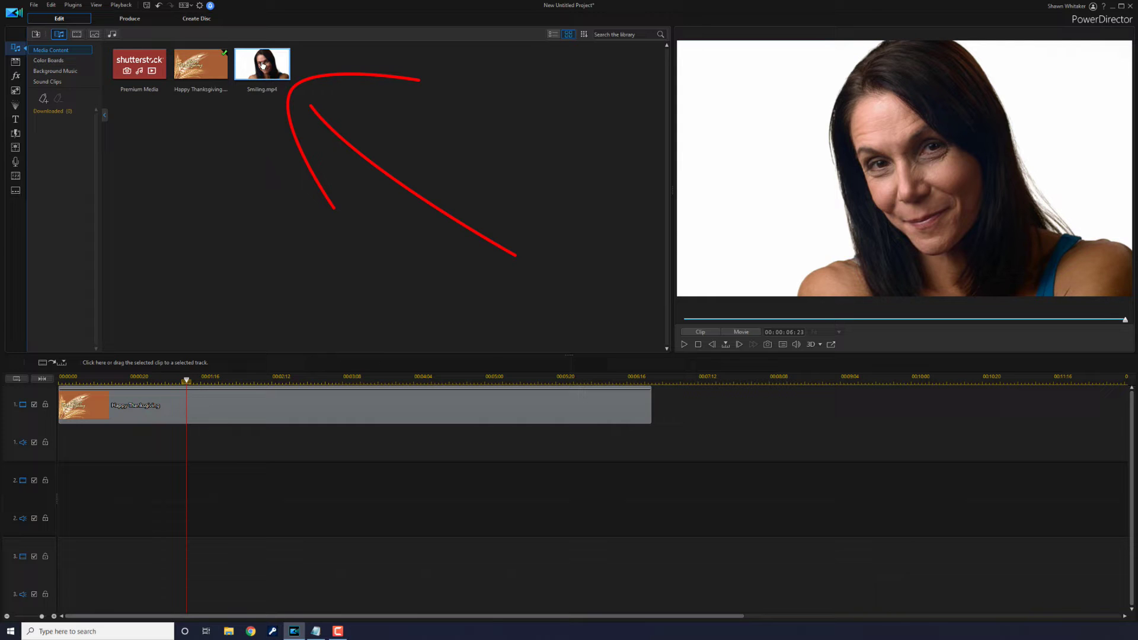
- Place Smiling.mp4 on video track 2, trimmed to end at 00:00:04:00, playhead back at start
mouse_move(262, 65)
left_mouse_down()
mouse_move(220, 459)
mouse_move(189, 491)
left_mouse_up()
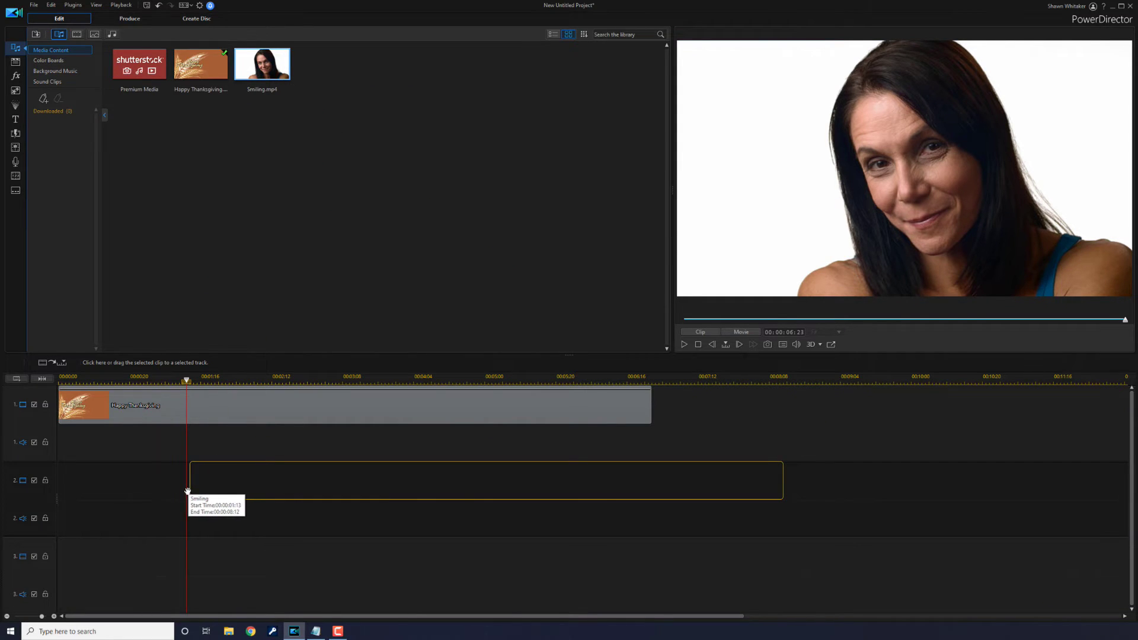
left_click_drag(190, 491, 188, 490)
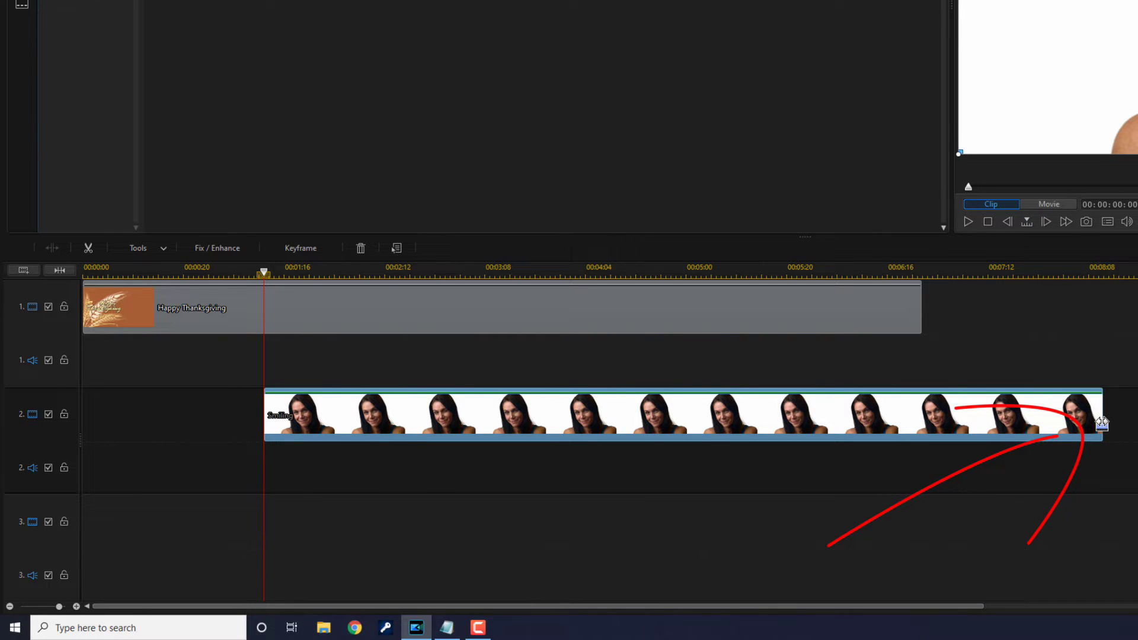
mouse_move(1101, 422)
left_mouse_down()
mouse_move(537, 431)
mouse_move(563, 427)
left_mouse_up()
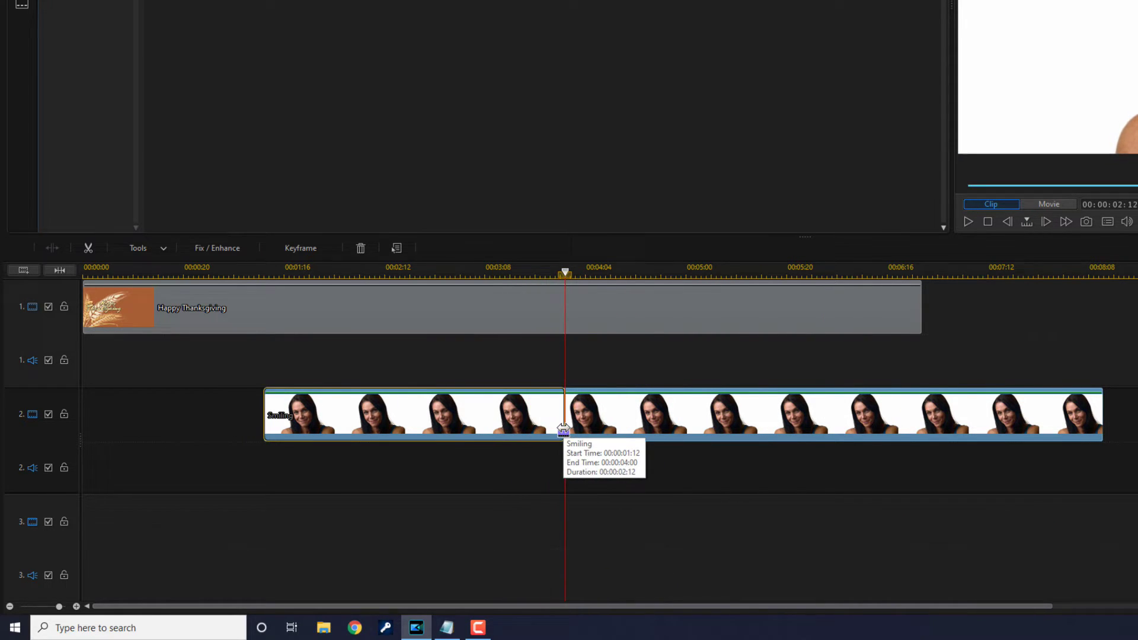
key("Home")
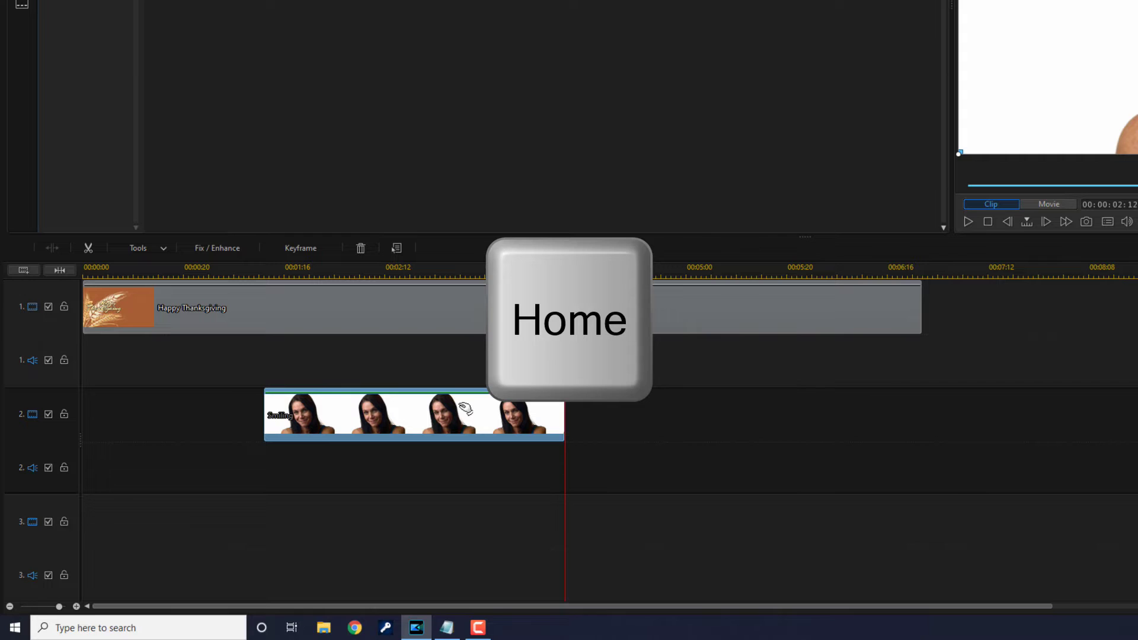
key("Home")
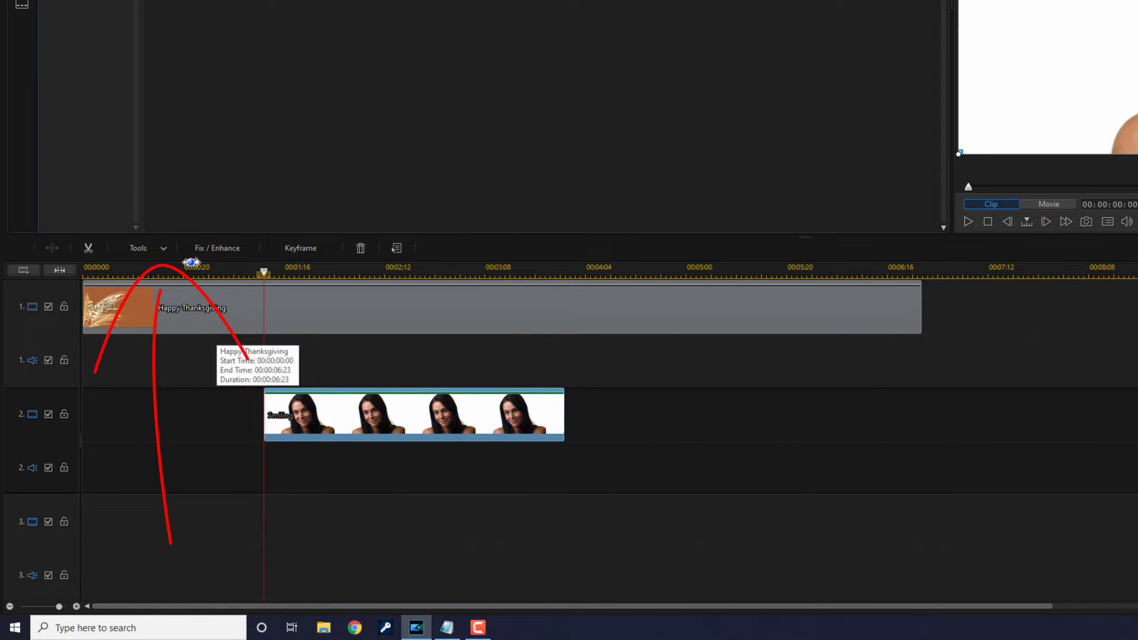
- Open the Smiling clip in Mask Designer and zoom the preview to fit the woman's frame
left_click(161, 250)
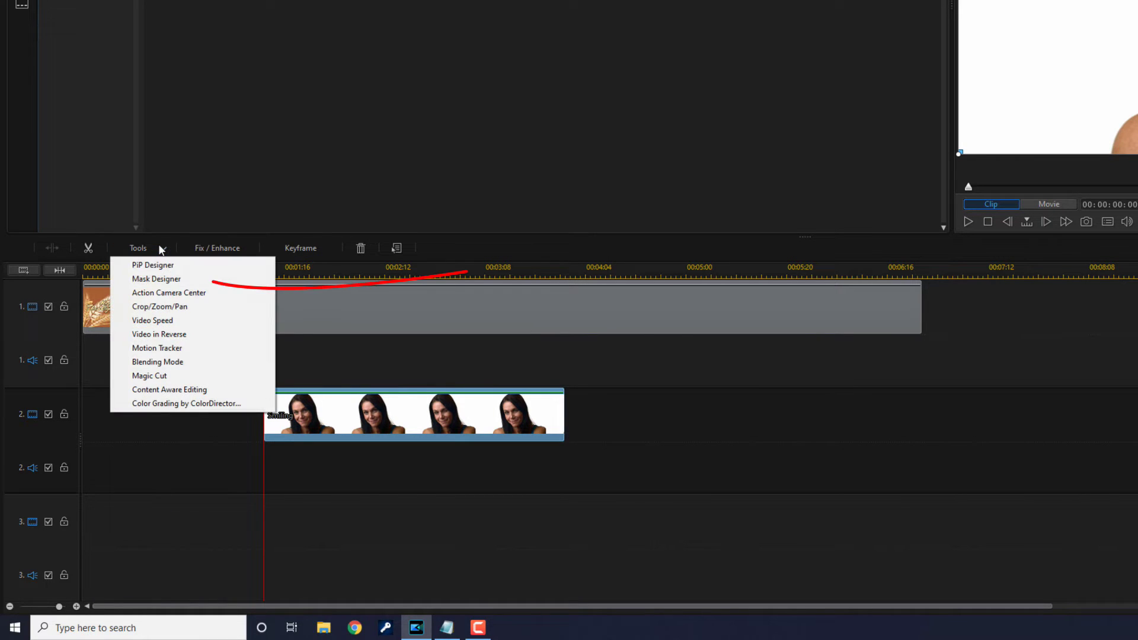
left_click(179, 282)
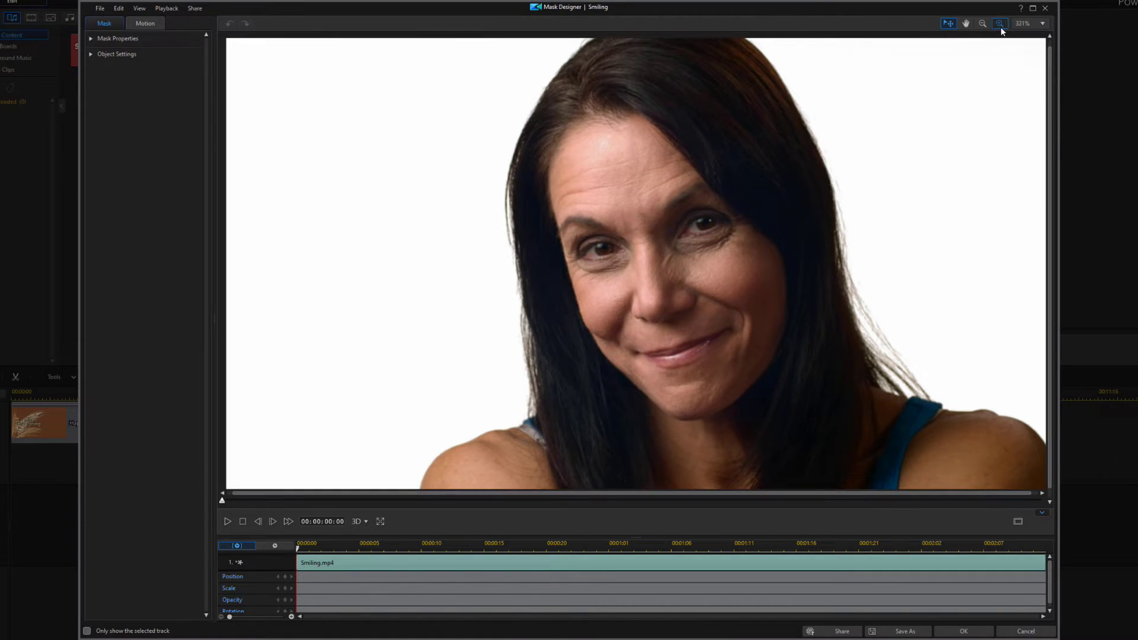
left_click(1000, 26)
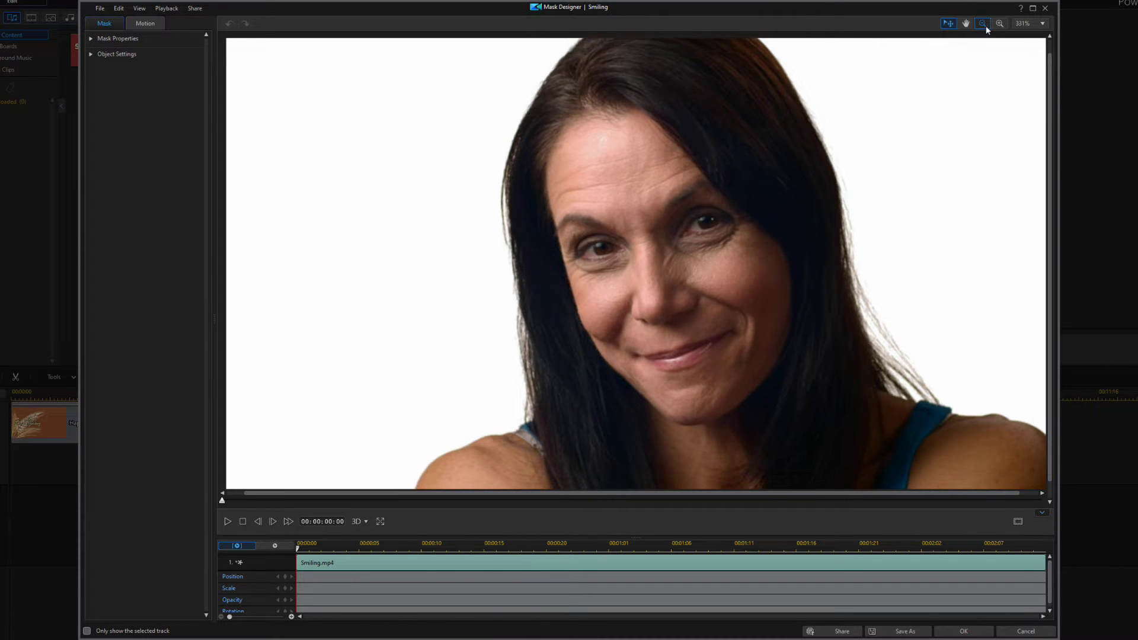
left_click(982, 24)
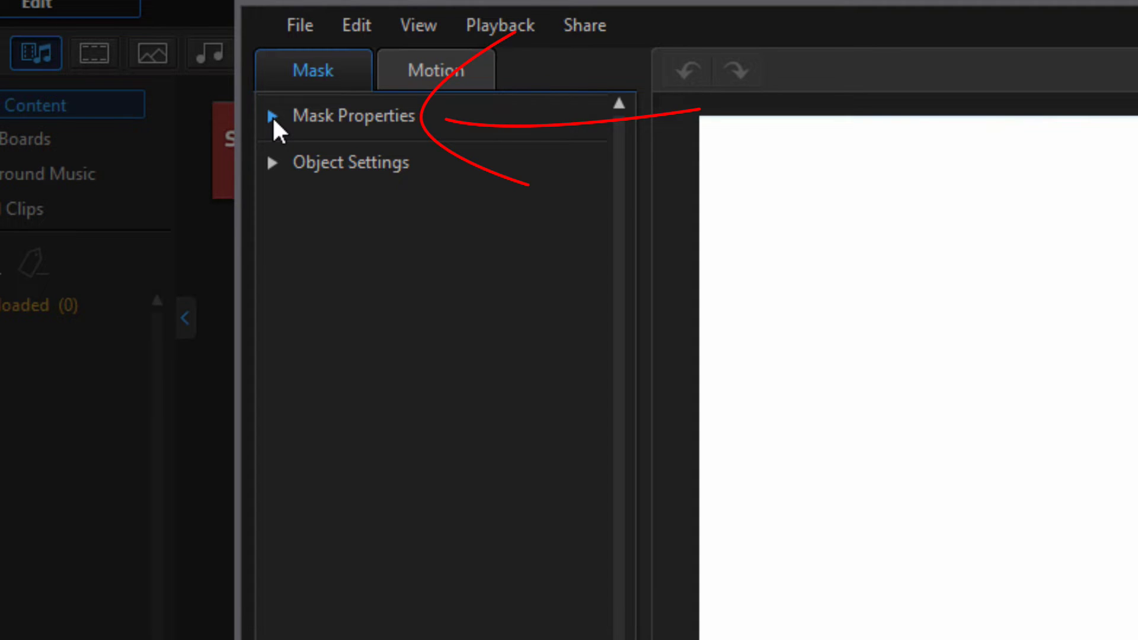
- Expand Mask Properties, start a custom pen mask, and show only the selected track
left_click(274, 120)
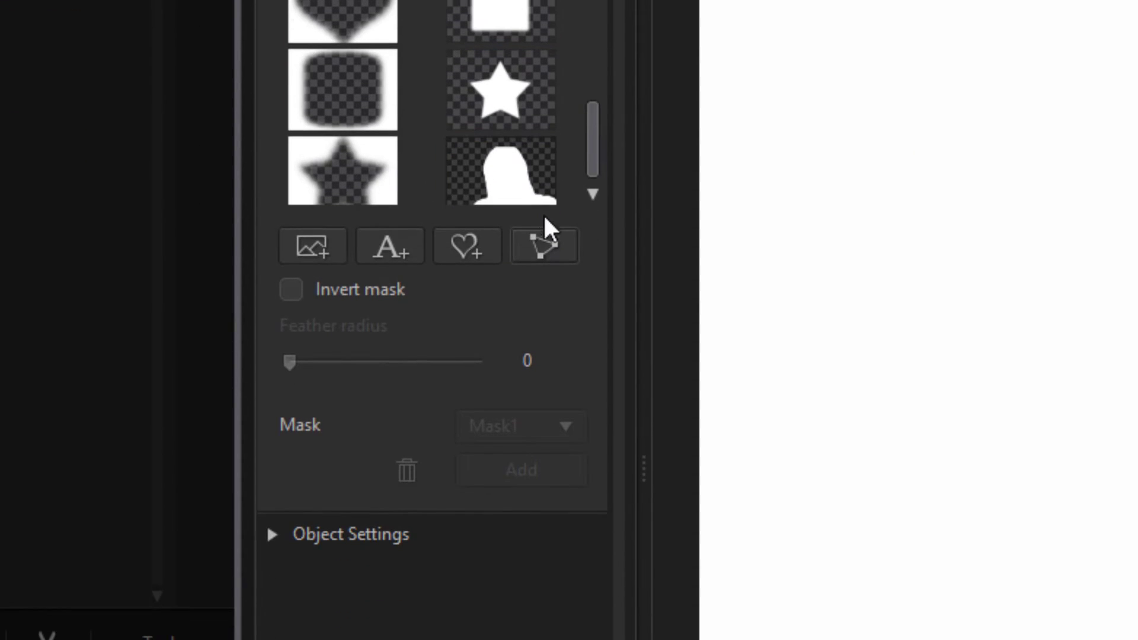
left_click(544, 247)
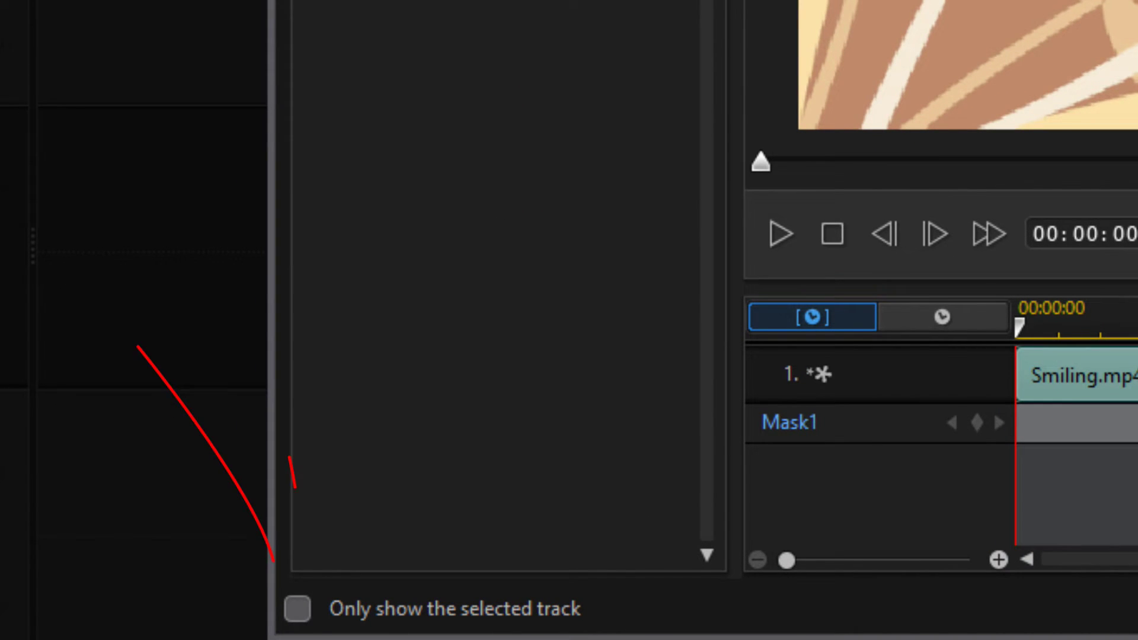
left_click(298, 612)
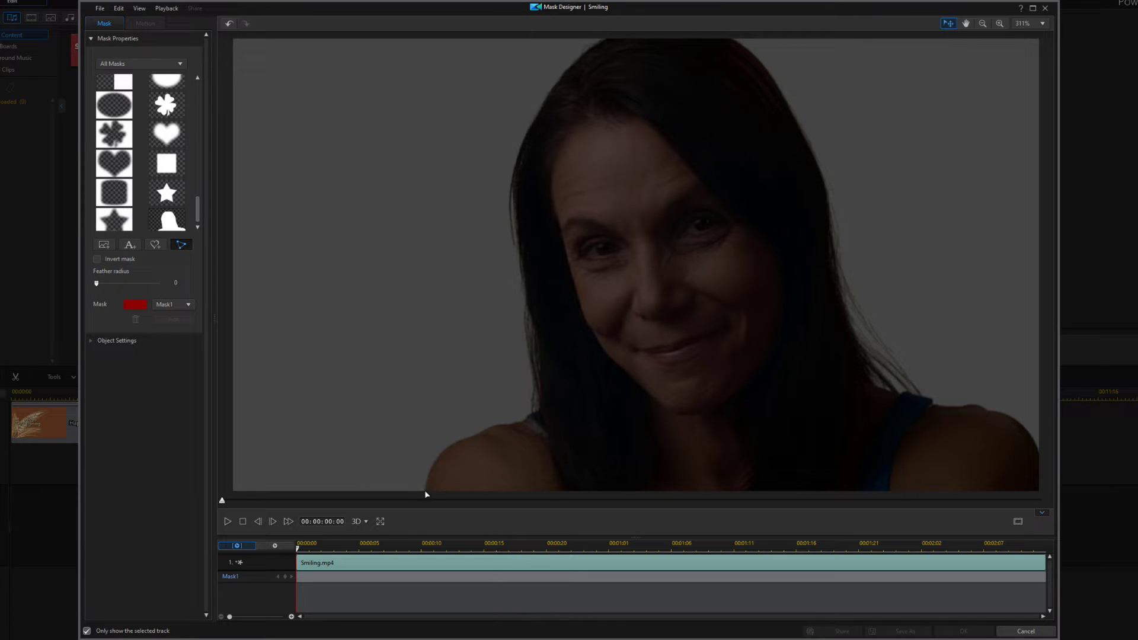
- Place mask points up the left shoulder, then delete and undo extras, keeping just two
left_click(438, 457)
left_click(444, 450)
left_click(452, 445)
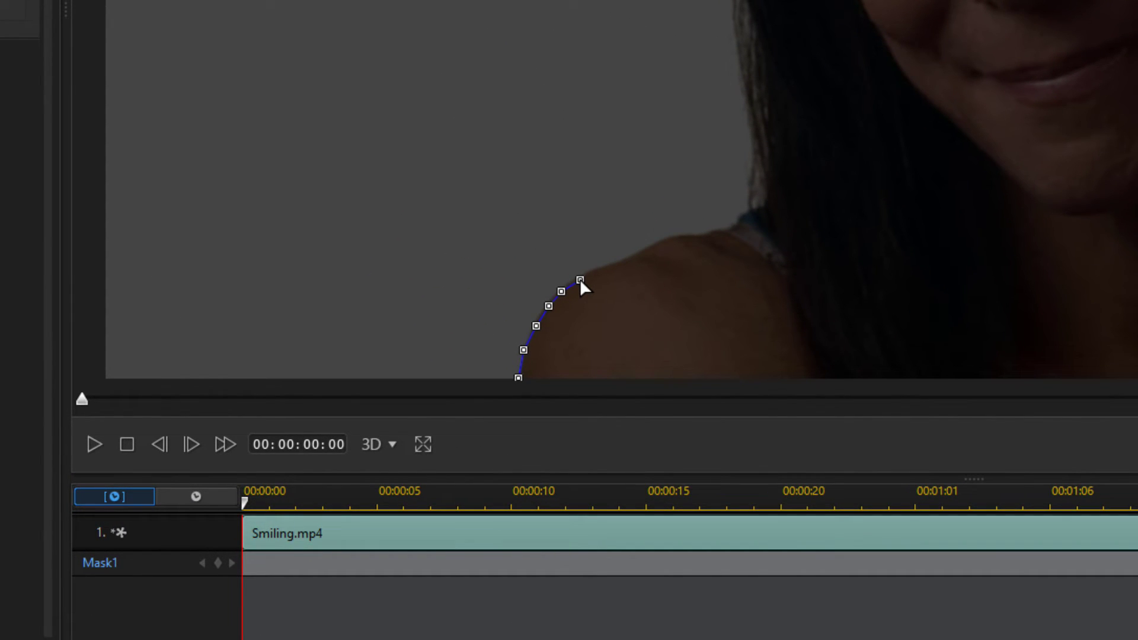
right_click(580, 279)
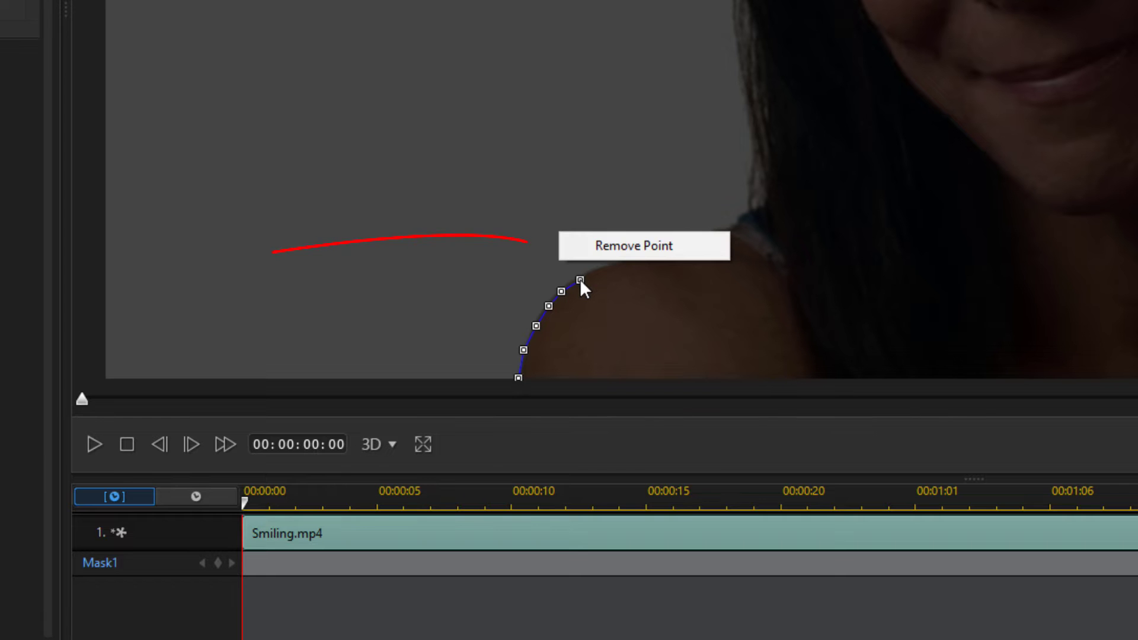
left_click(639, 245)
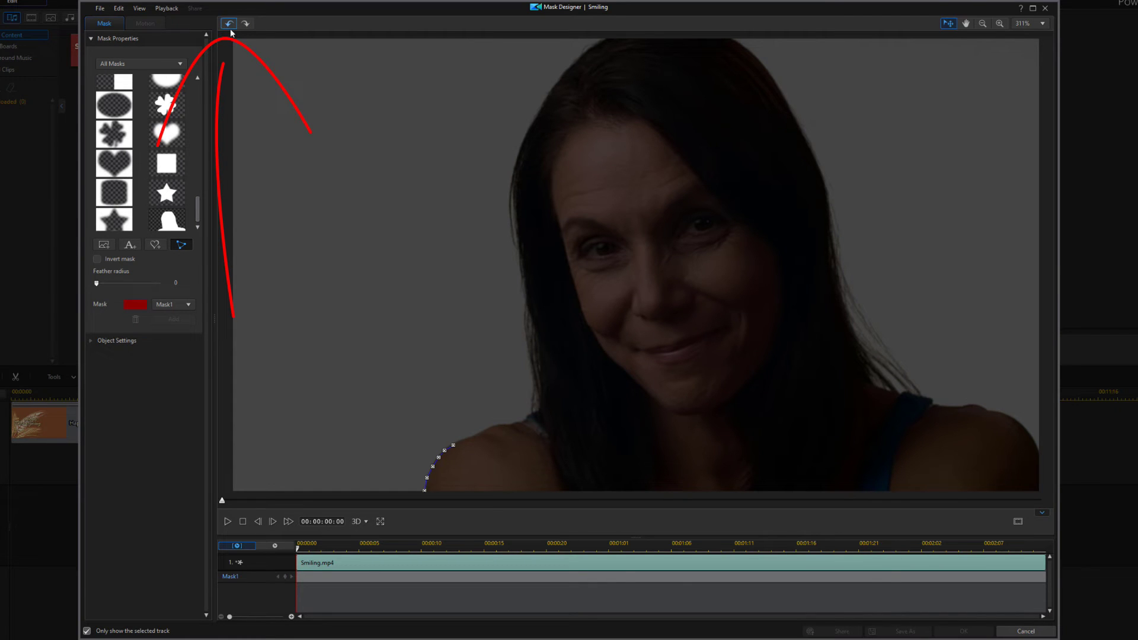
left_click(230, 29)
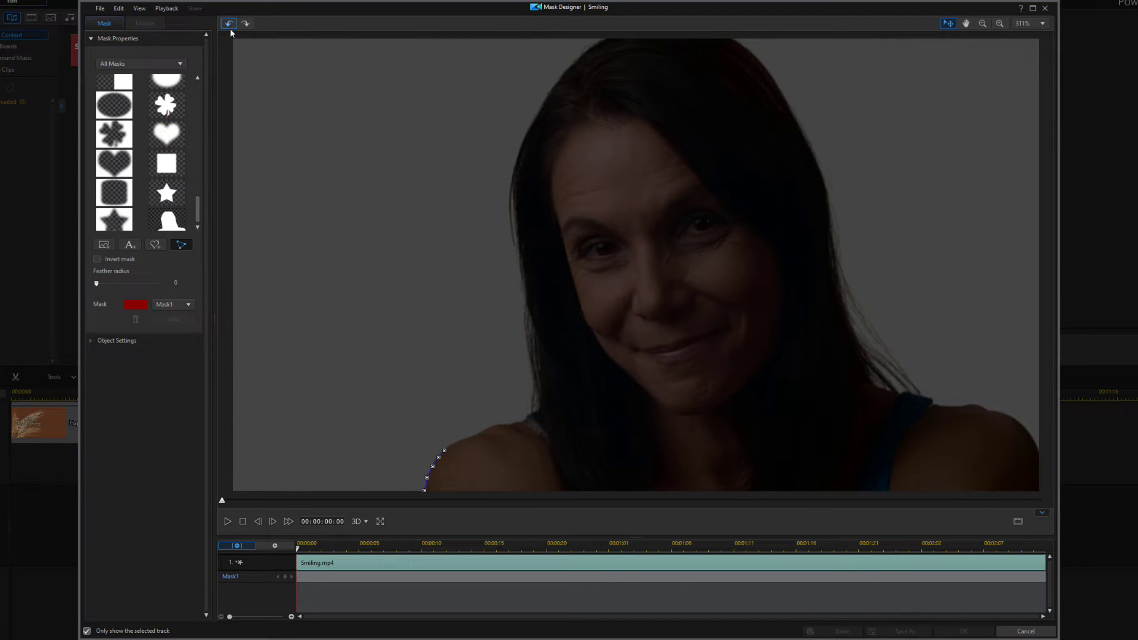
key("ctrl+z")
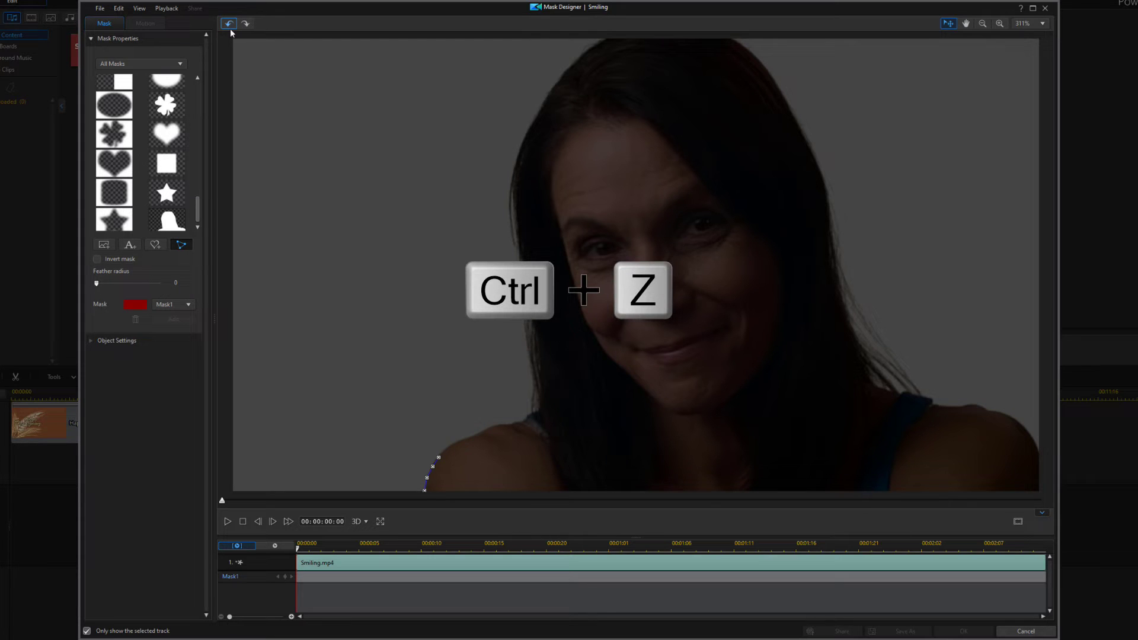
left_click(231, 30)
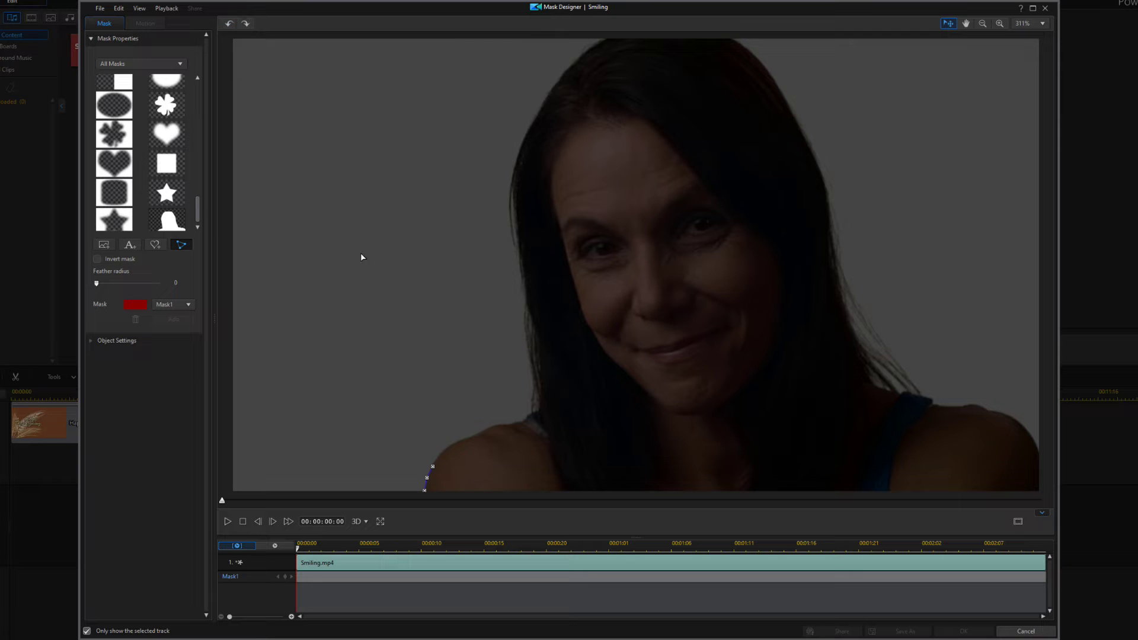
- Trace the mask around the woman's hair and both shoulders, closing it at the start point
left_click(439, 458)
left_click(446, 451)
mouse_move(456, 443)
left_mouse_down()
mouse_move(558, 82)
mouse_move(739, 46)
left_mouse_up()
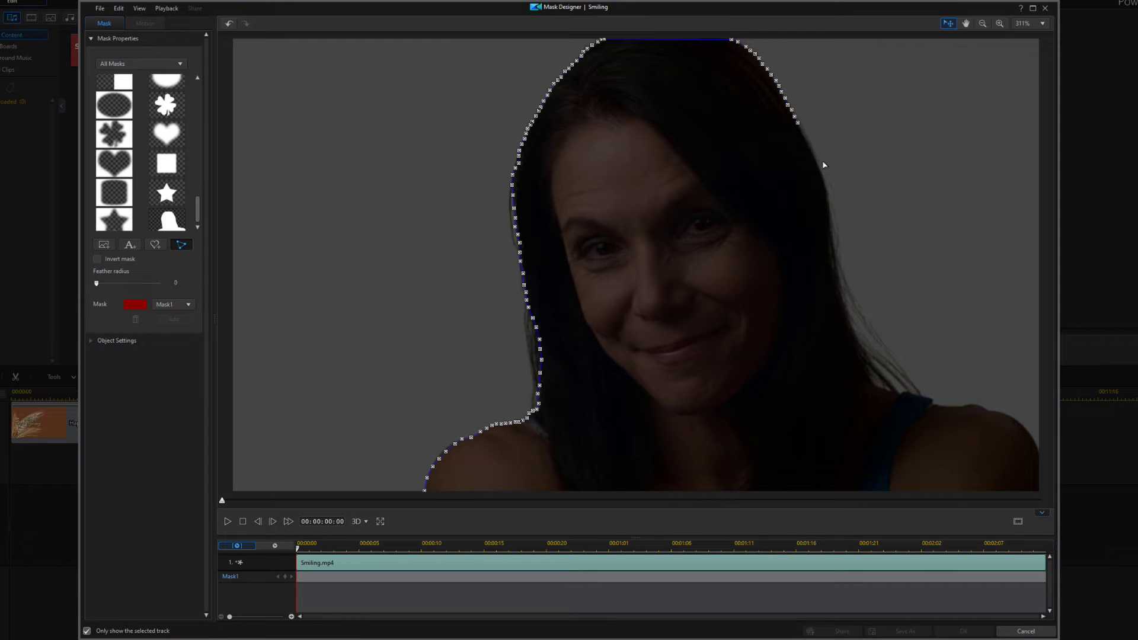
mouse_move(823, 165)
left_mouse_down()
mouse_move(862, 355)
mouse_move(976, 405)
mouse_move(1050, 494)
left_mouse_up()
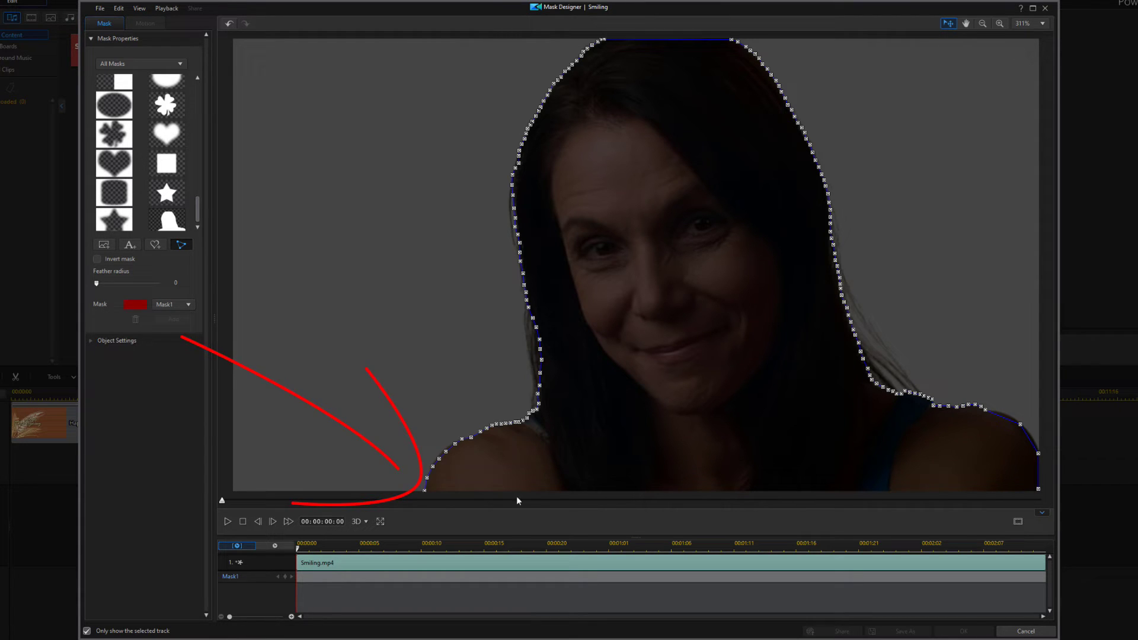
left_click(425, 491)
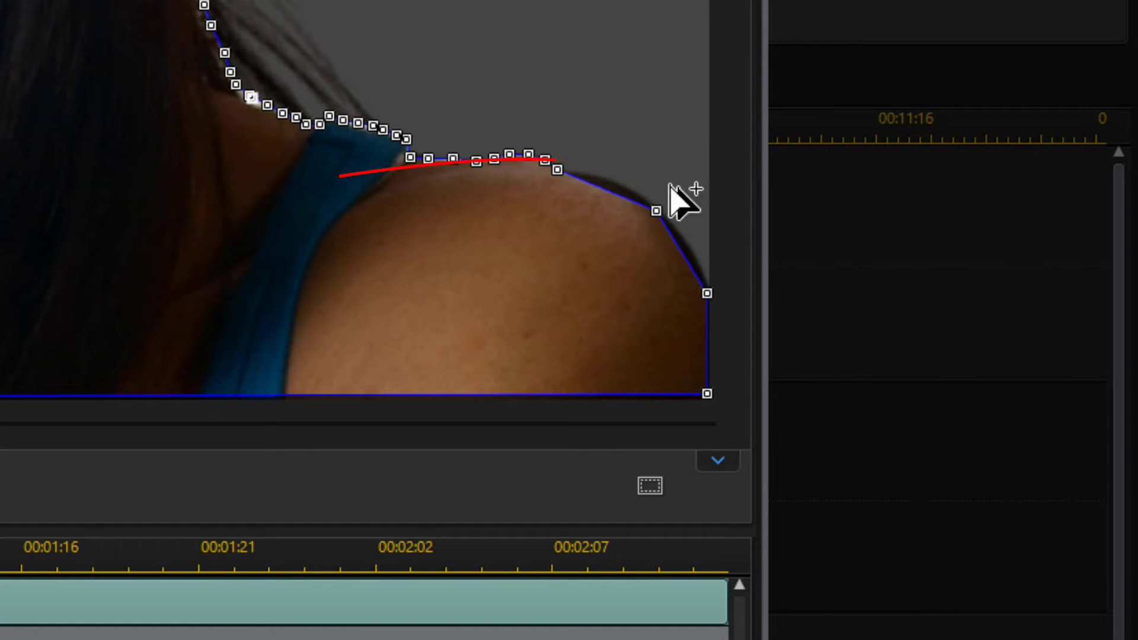
- Remove the stray right-shoulder mask point and move the remaining point onto the shoulder edge
right_click(654, 211)
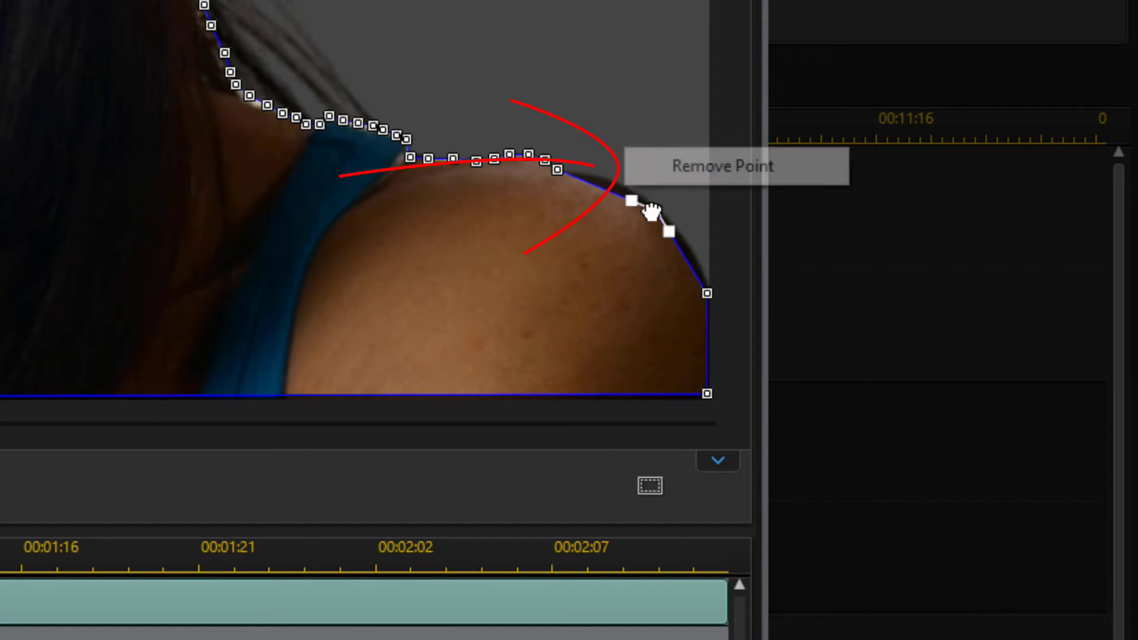
left_click(703, 157)
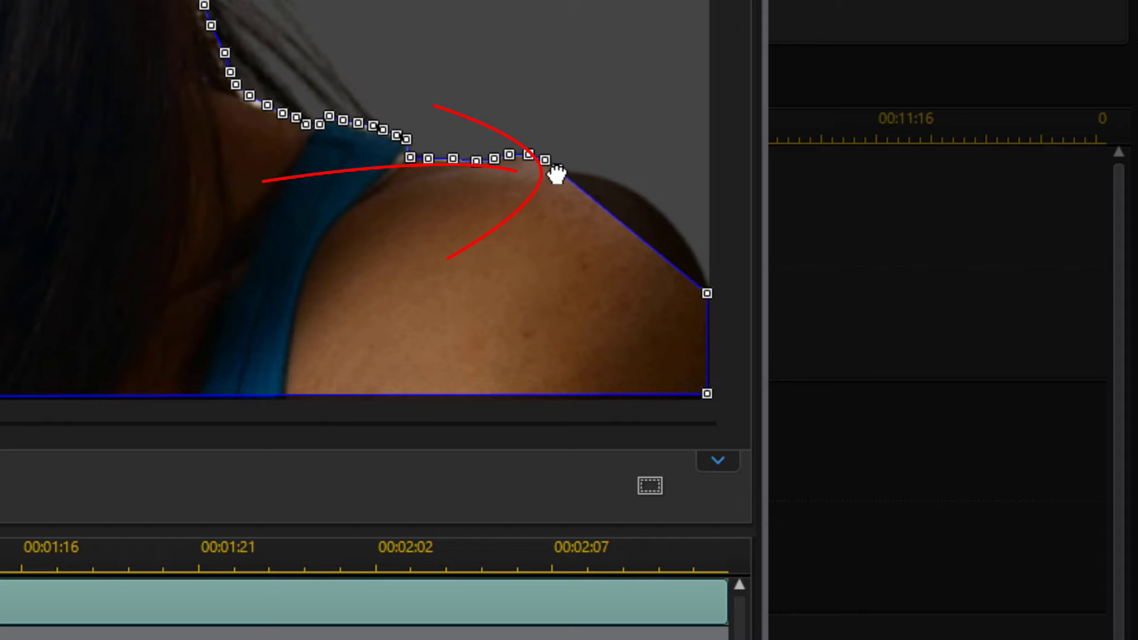
mouse_move(557, 173)
left_mouse_down()
mouse_move(599, 121)
mouse_move(563, 173)
left_mouse_up()
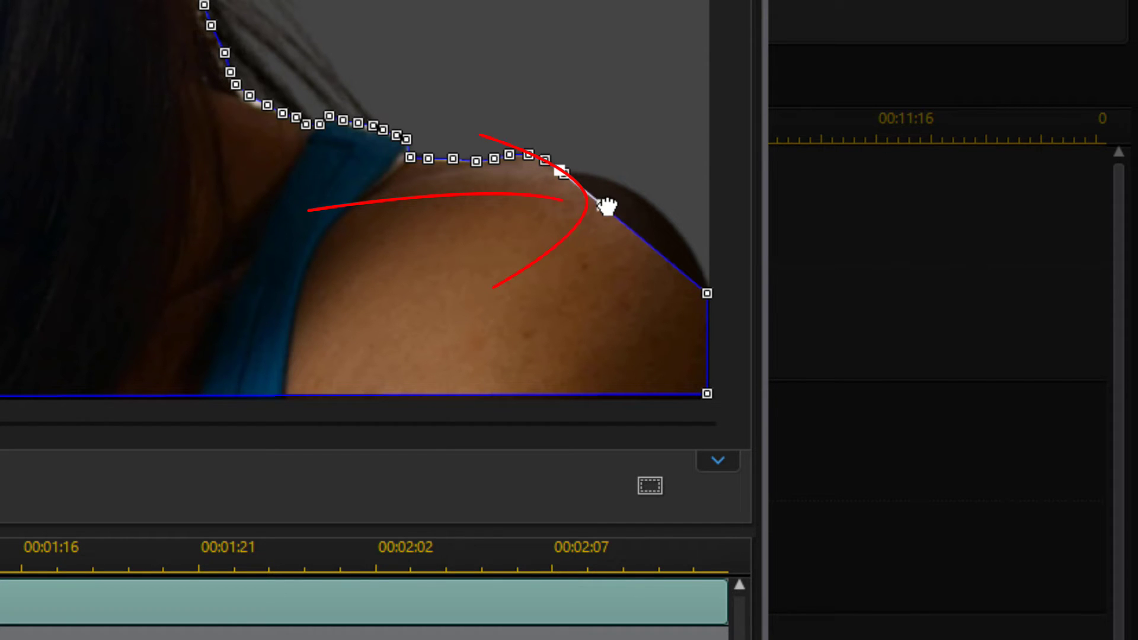
- Pull the bezier handles so the mask edge curves smoothly around the right shoulder
mouse_move(600, 206)
left_mouse_down()
mouse_move(657, 159)
mouse_move(657, 169)
left_mouse_up()
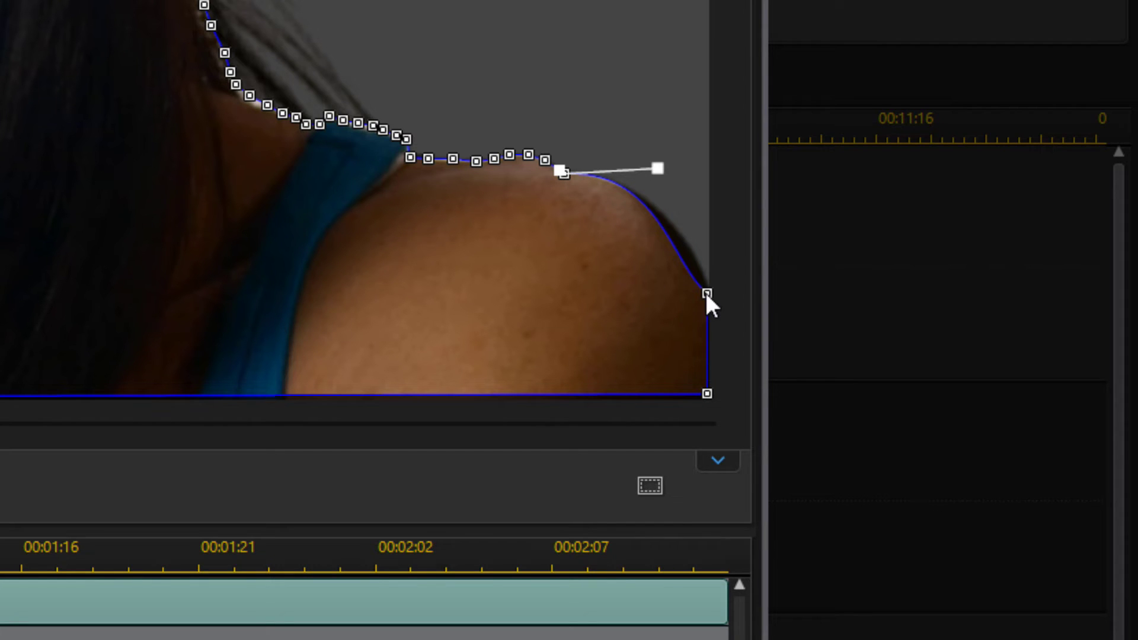
left_click(705, 293)
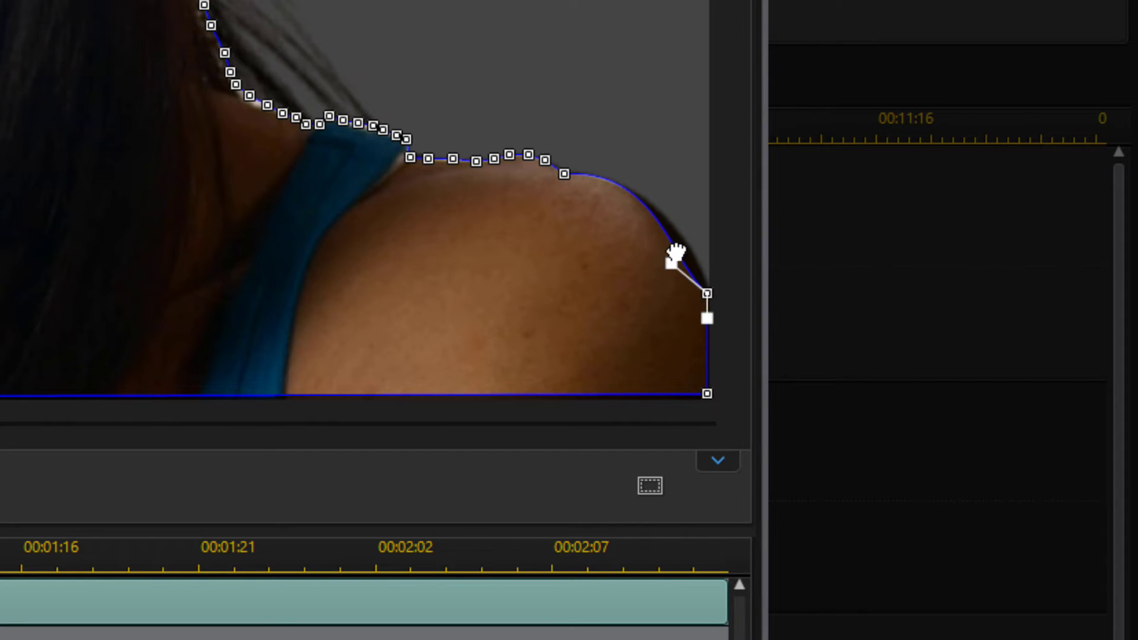
left_click_drag(673, 257, 692, 273)
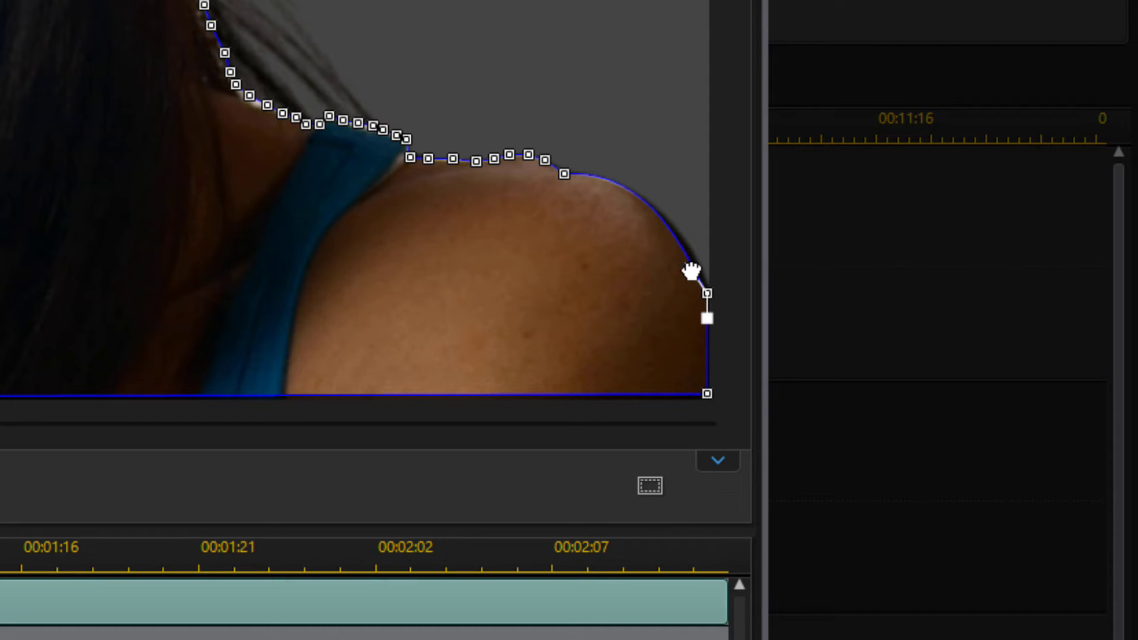
left_click_drag(691, 273, 704, 281)
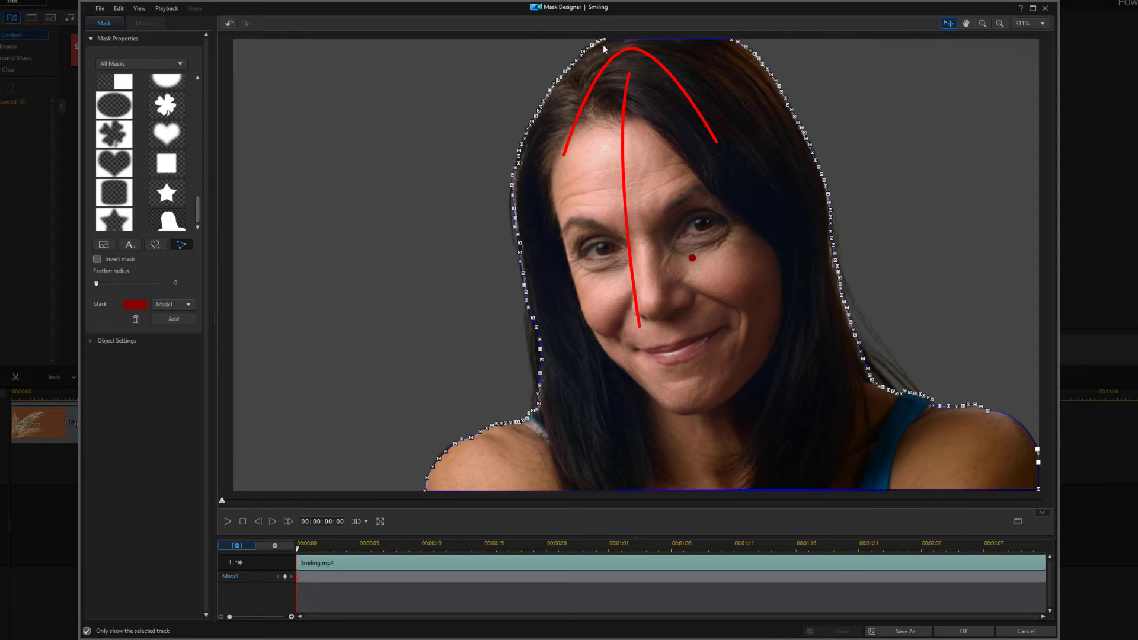
left_click(639, 40)
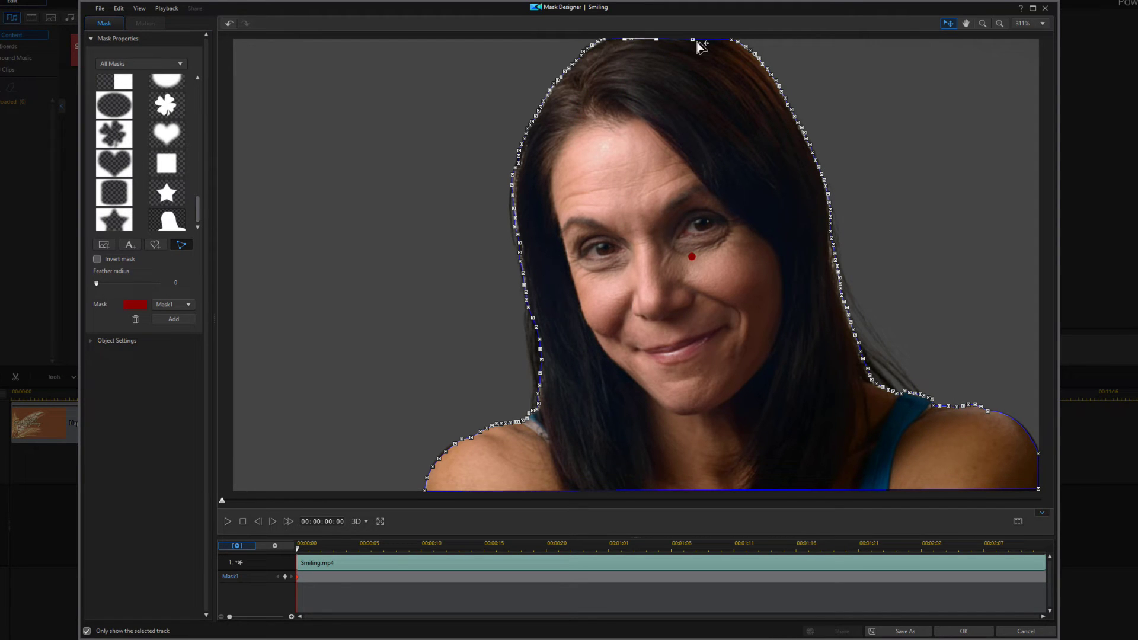
left_click(692, 40)
- Advance six frames to 00:00:00:06 and nudge the mask outline slightly left
left_click(274, 521)
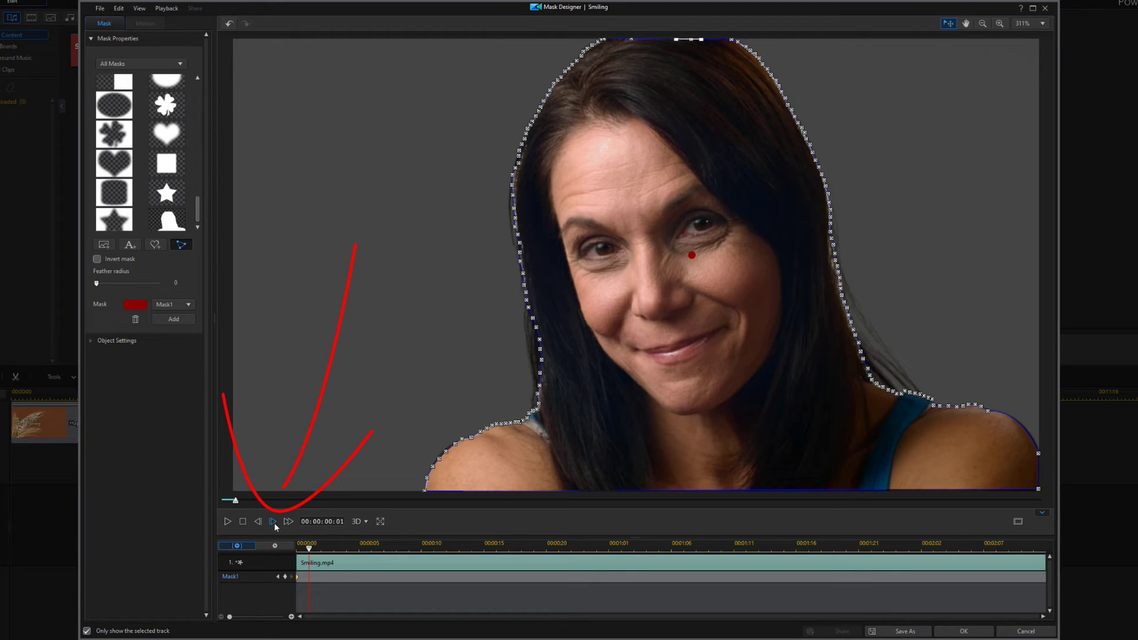
left_click(273, 521)
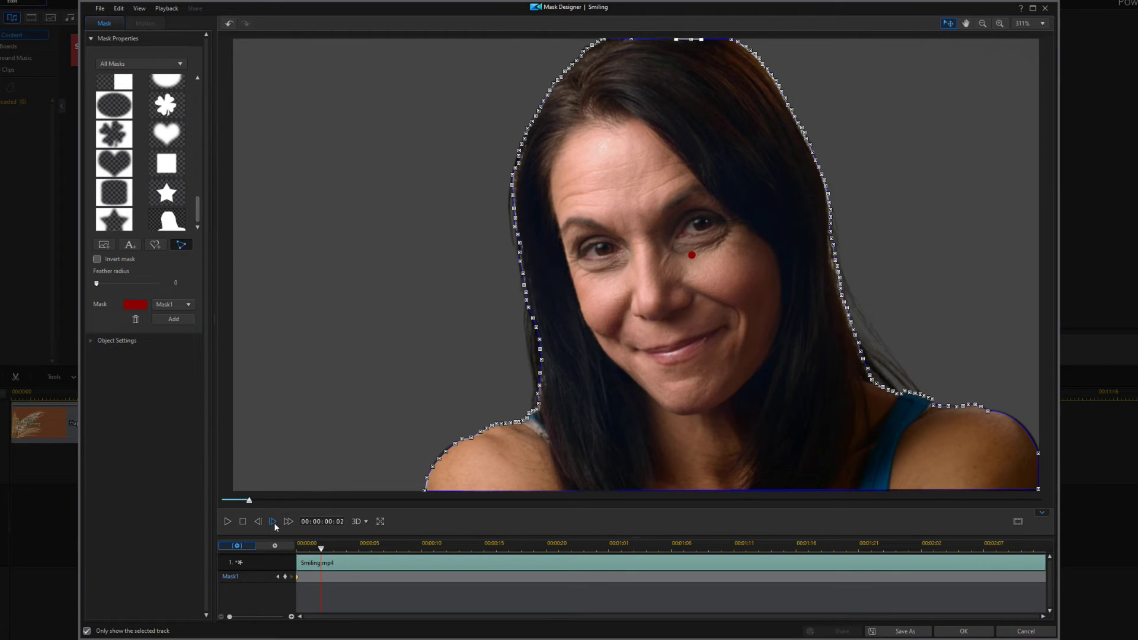
left_click(273, 521)
left_click(274, 522)
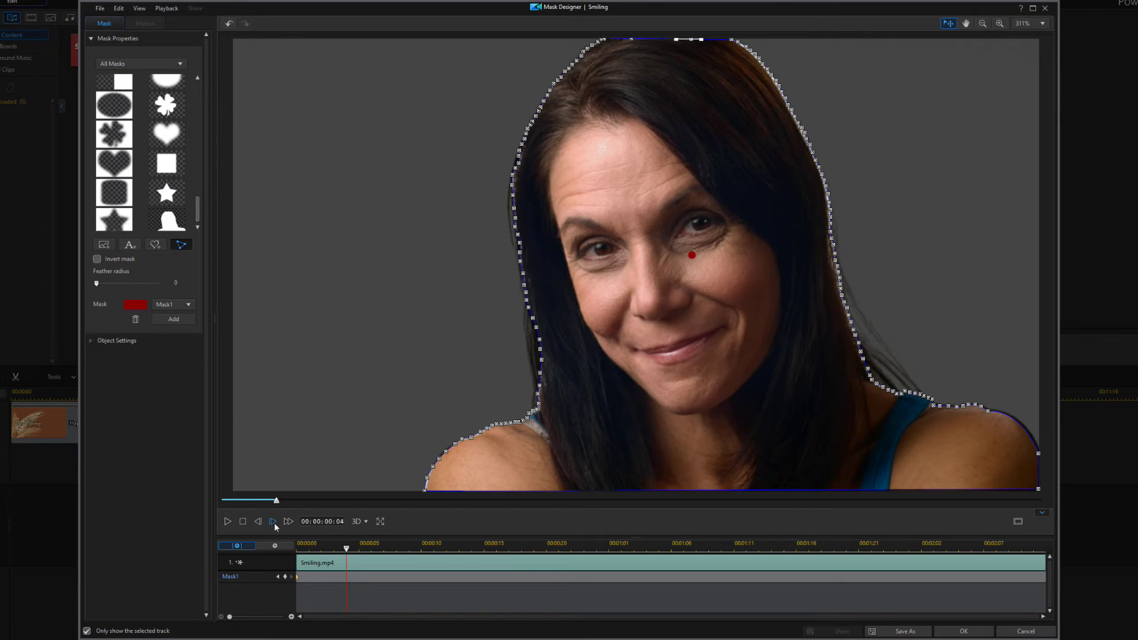
left_click(273, 522)
left_click(273, 523)
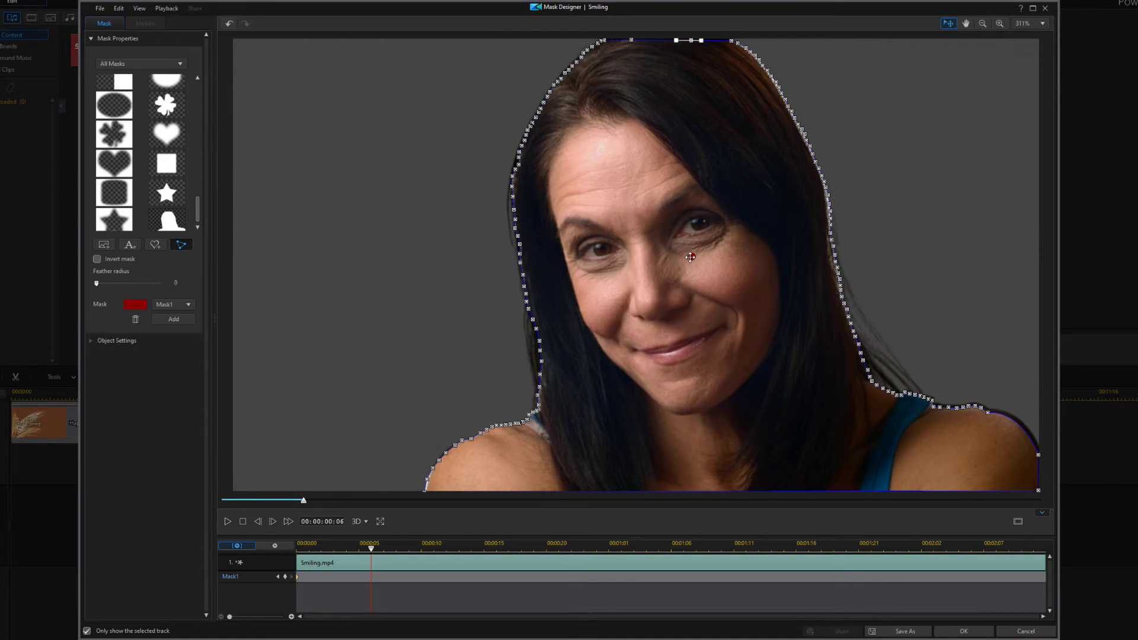
left_click_drag(691, 257, 690, 257)
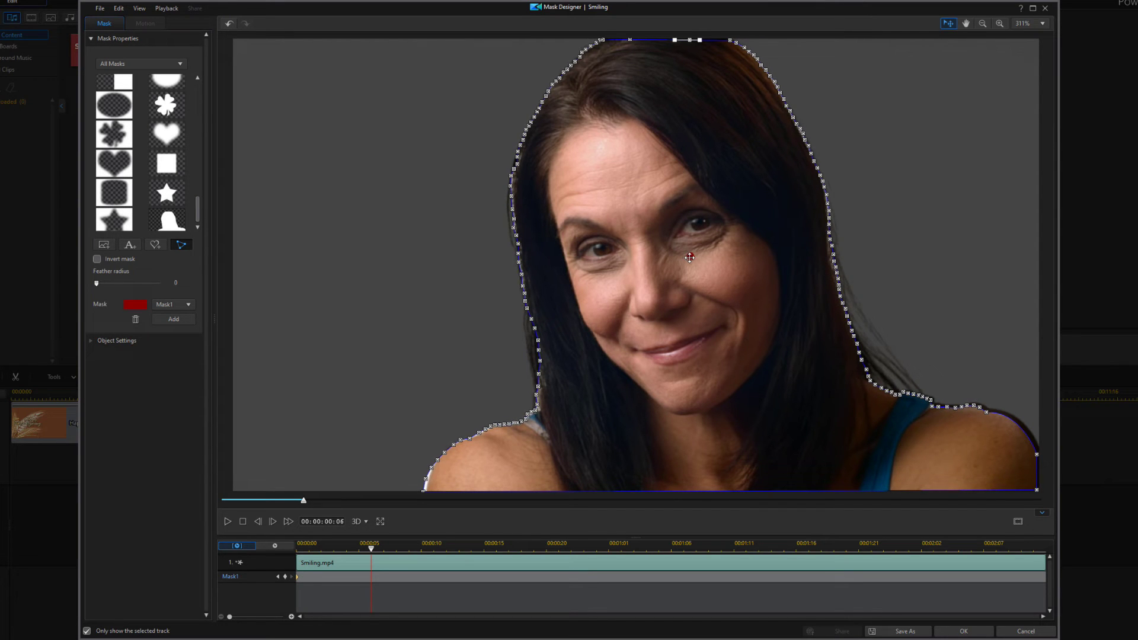
- Undo the nudge, then step frame by frame to the clip end at 00:00:02:12, adjusting mask points
left_click(228, 24)
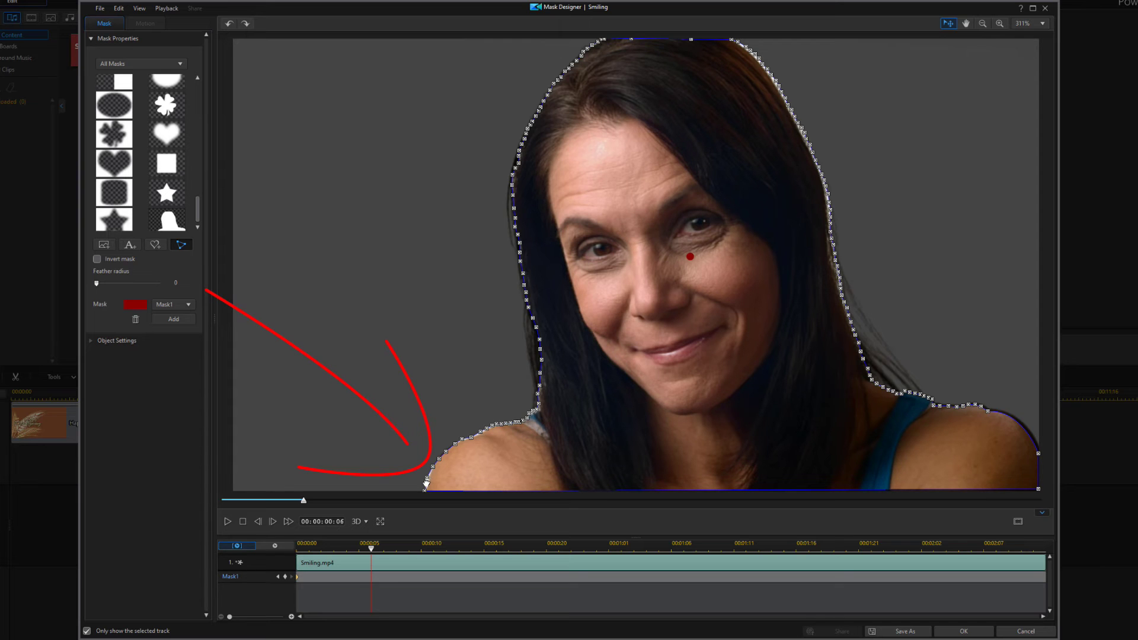
left_click(427, 481)
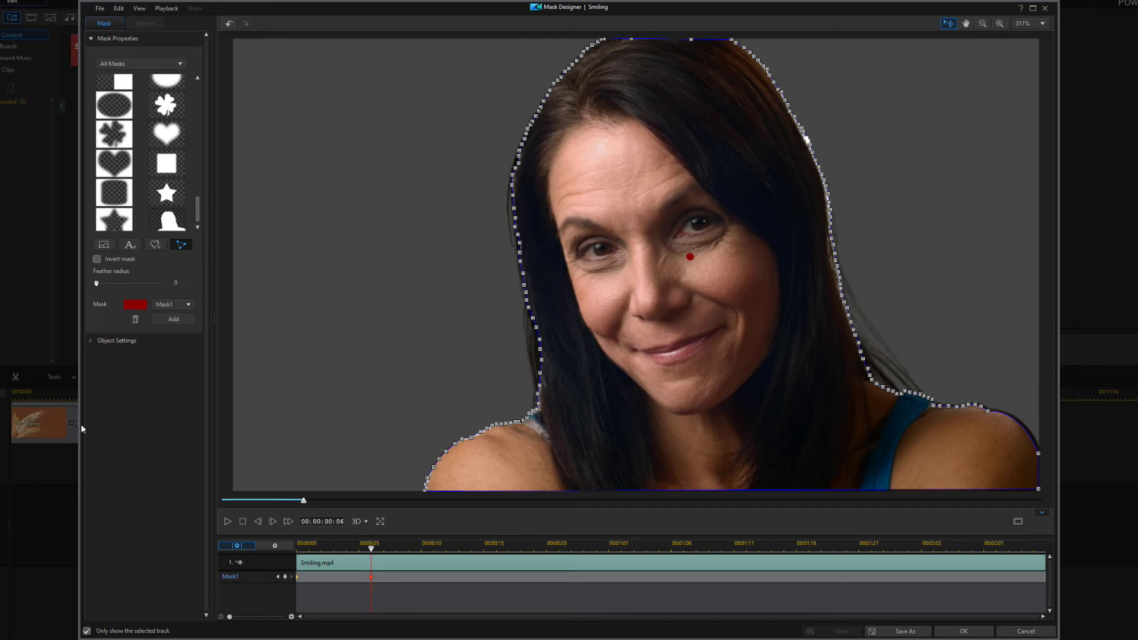
left_click(273, 521)
left_click(273, 521)
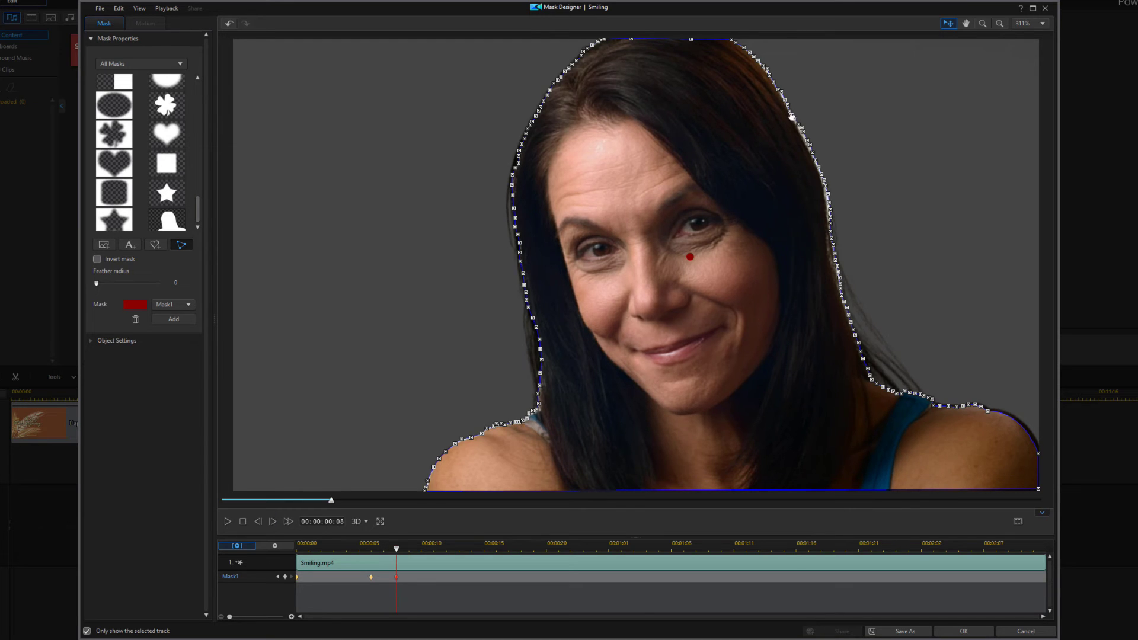
left_click(273, 521)
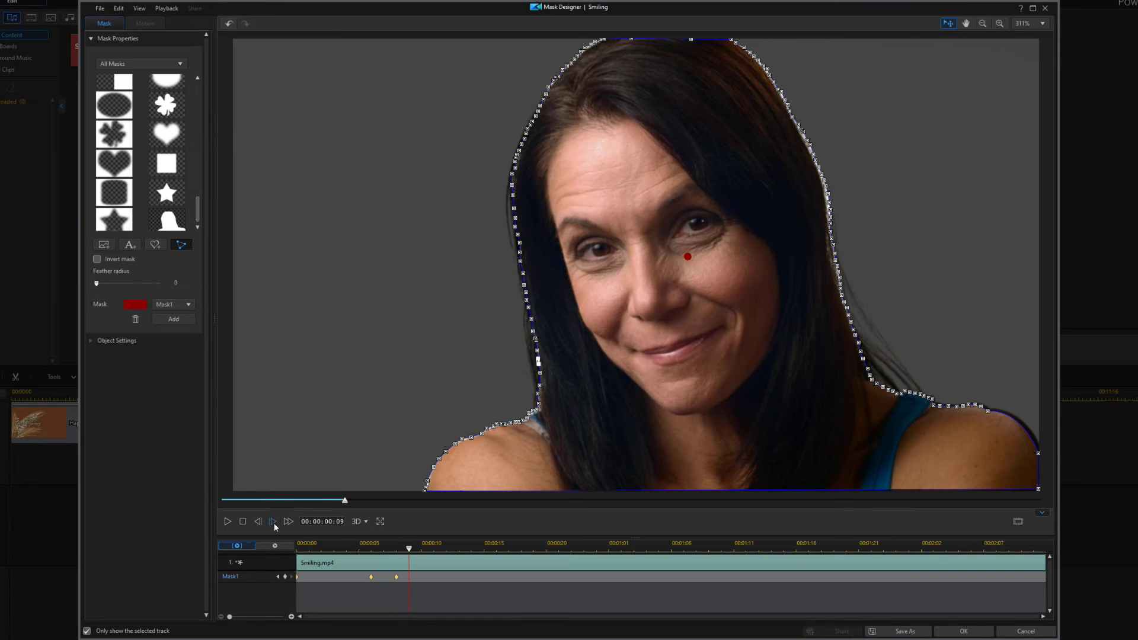
key("period")
key("period")
key("period")
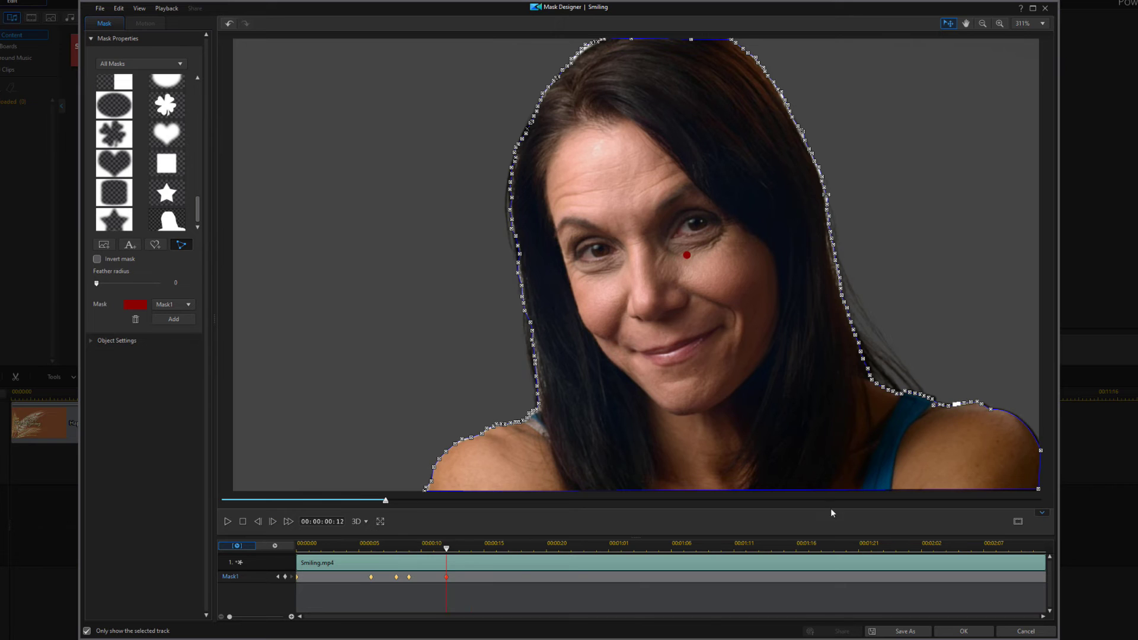
key("space")
key("space")
key("space")
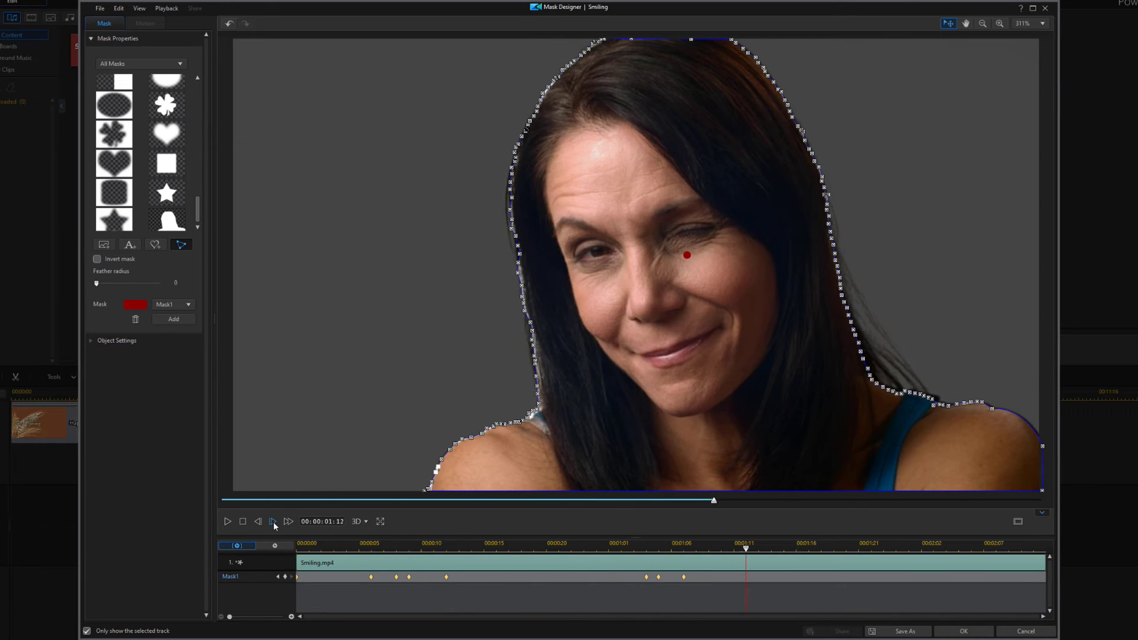
left_click(273, 521)
left_click(273, 521)
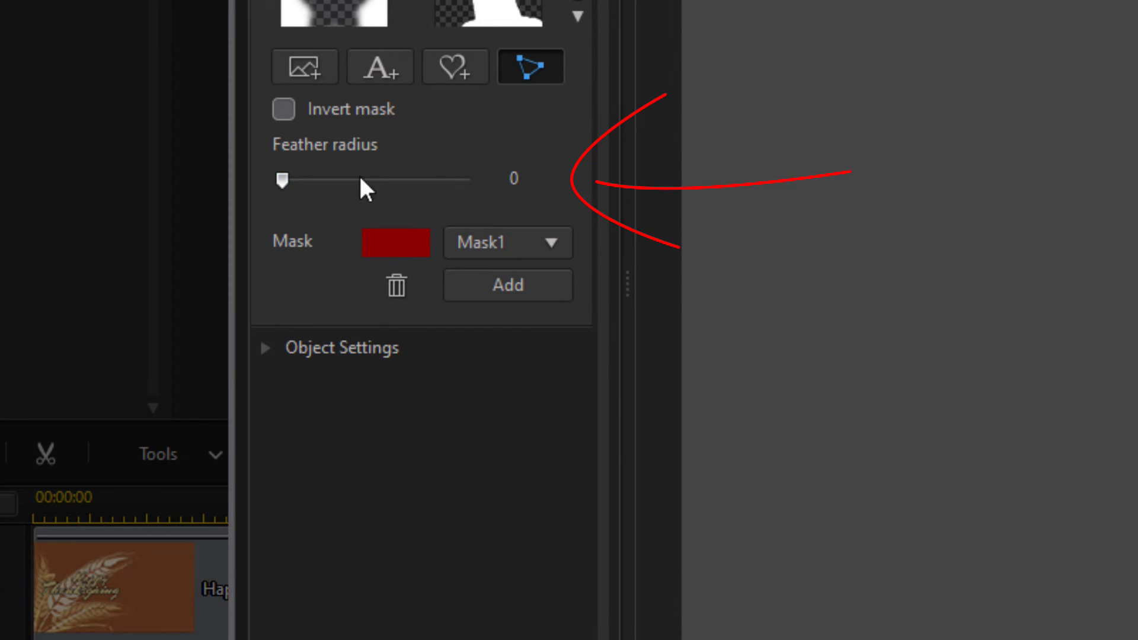
mouse_move(514, 179)
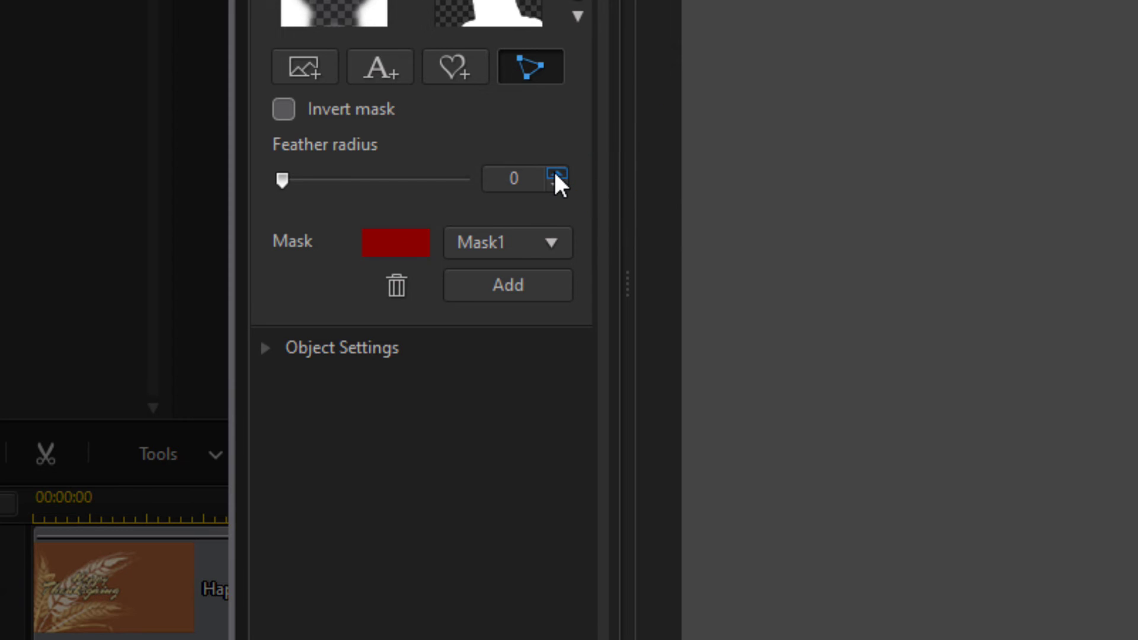
- Raise Mask1's feather radius to 4
left_click(557, 173)
left_click(556, 173)
left_click(556, 173)
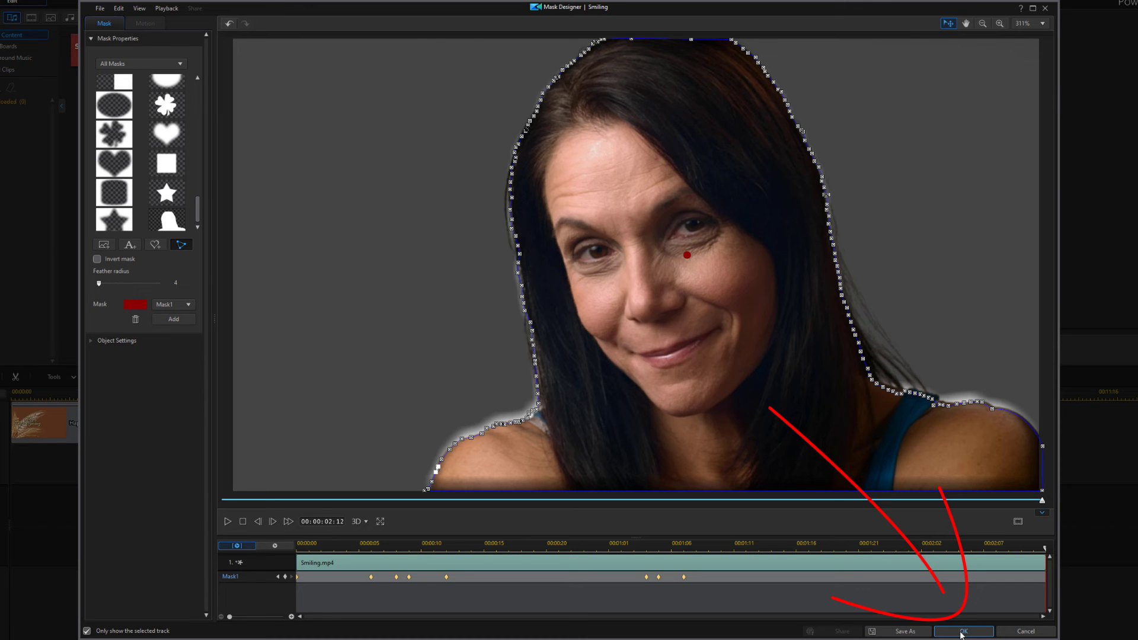
- Apply the feathered mask to the Smiling clip and close the Mask Designer
left_click(961, 632)
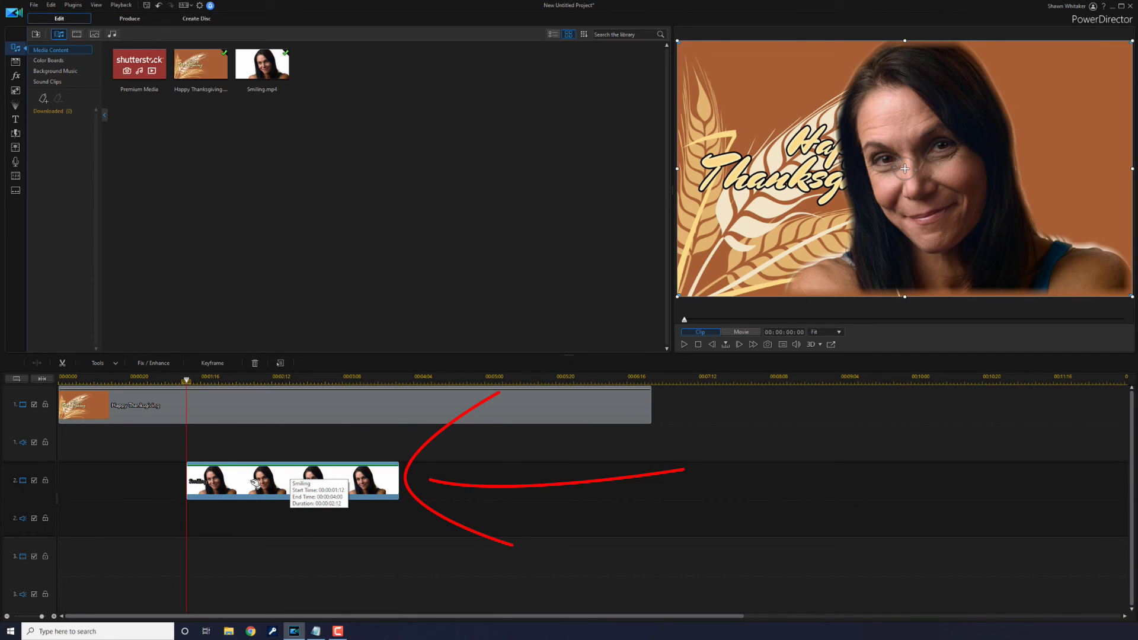
- Set the Smiling clip's PiP Position X to 0.7 and Scale Width to 1.125
double_click(252, 485)
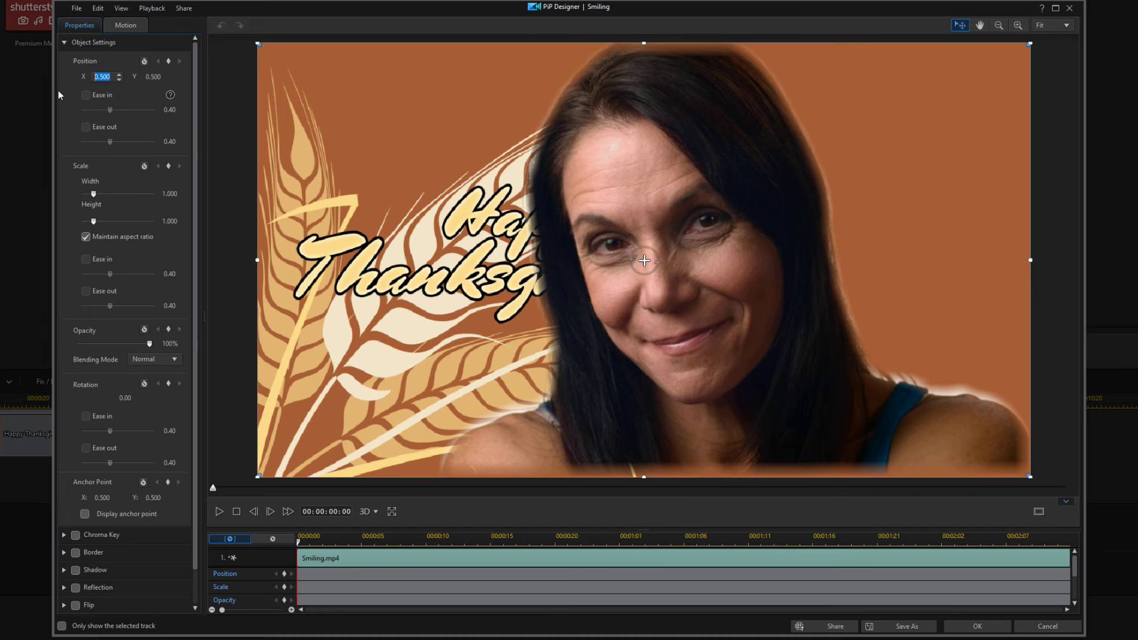
type("0.7")
key("Return")
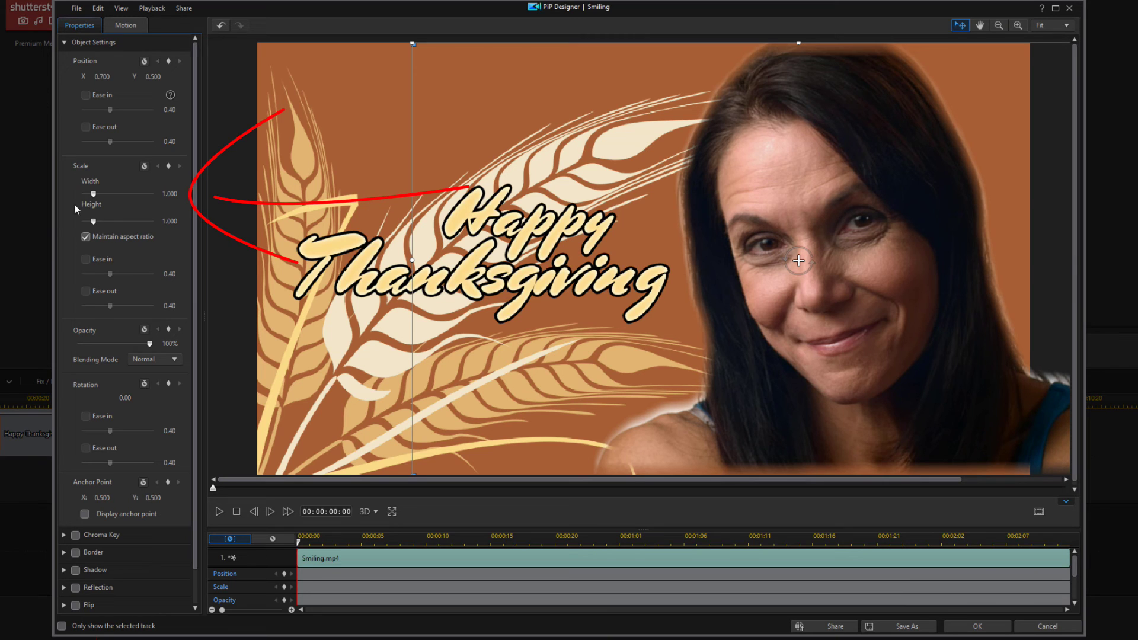
mouse_move(171, 194)
left_click_drag(178, 194, 153, 194)
type("1.125")
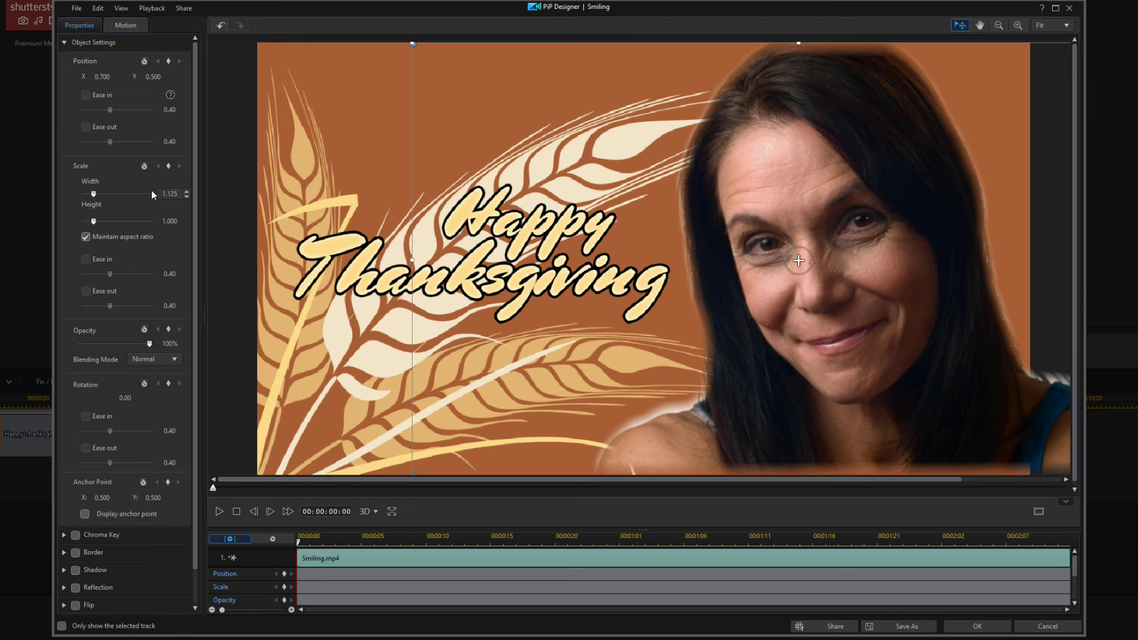
key("Return")
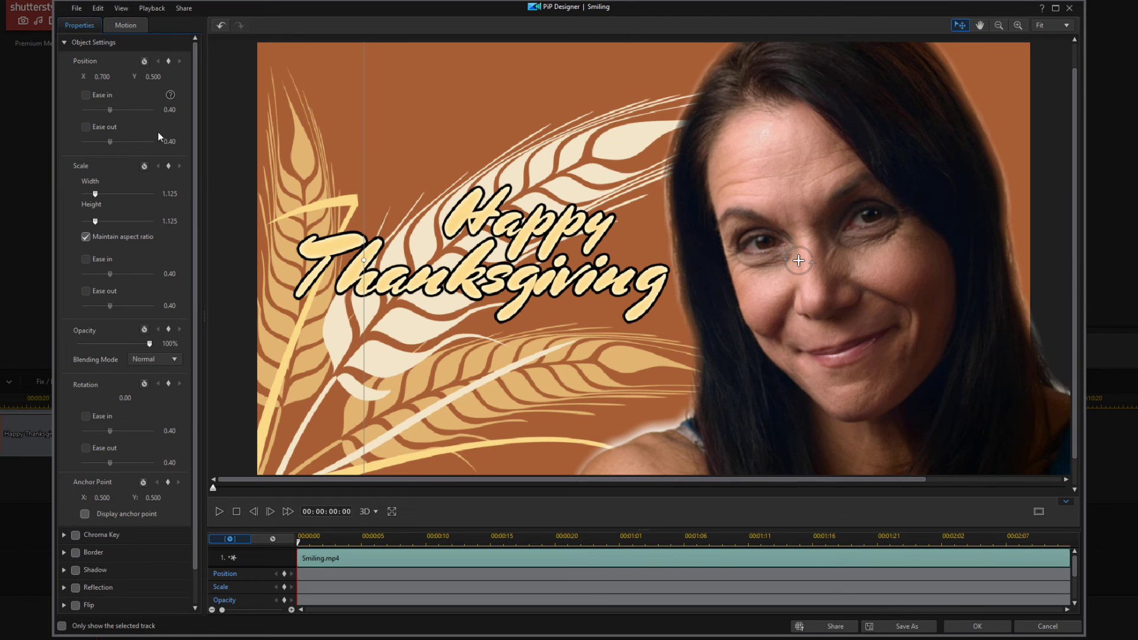
- Nudge the woman's video down until Position Y reads 0.543
left_click(170, 76)
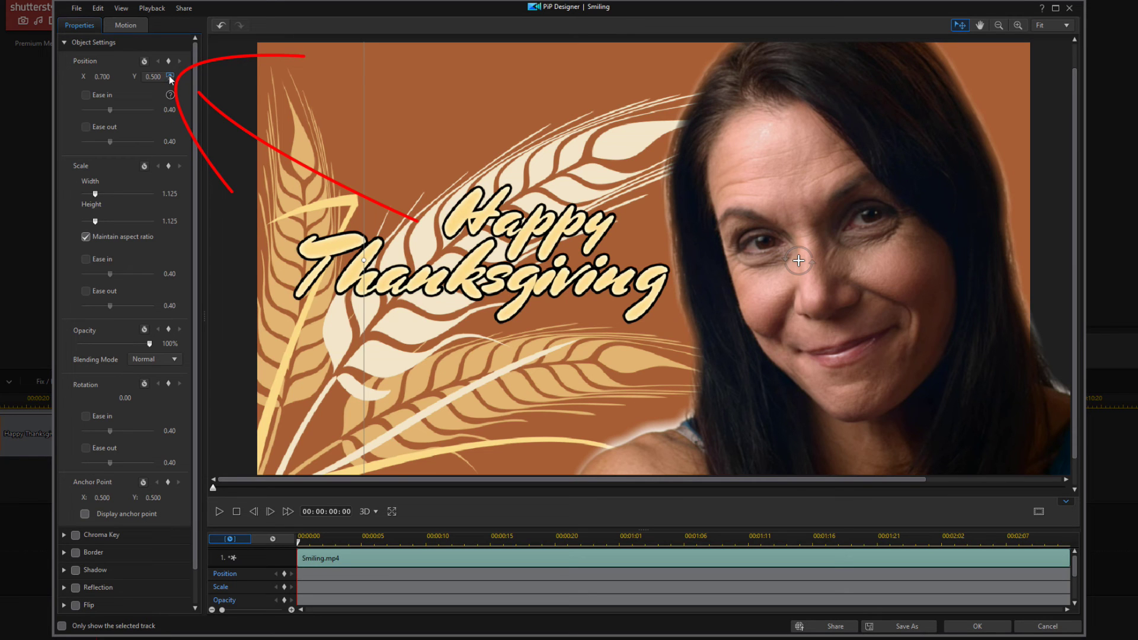
left_click(171, 76)
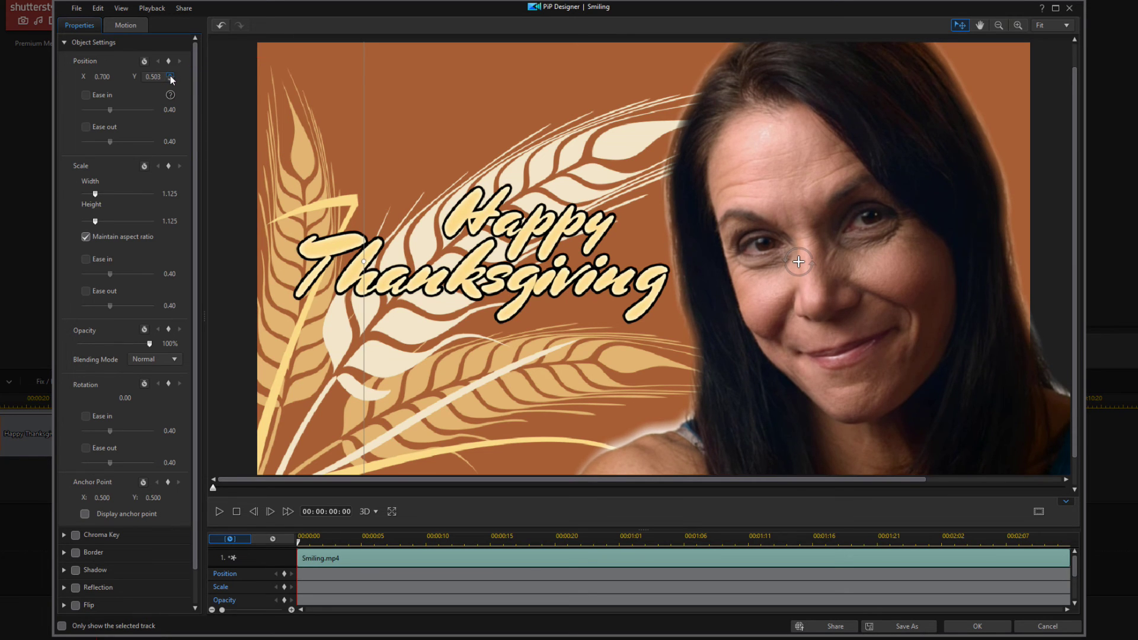
left_click(170, 75)
left_click(170, 76)
left_click(170, 75)
left_click(170, 75)
left_click(170, 75)
left_click(171, 75)
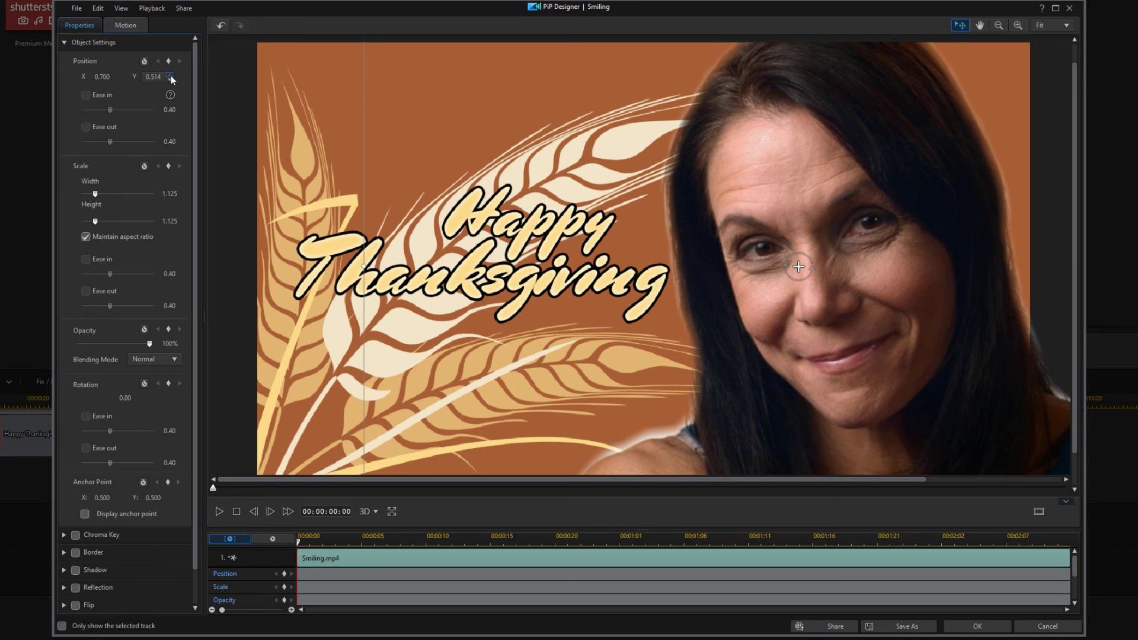
left_click(170, 76)
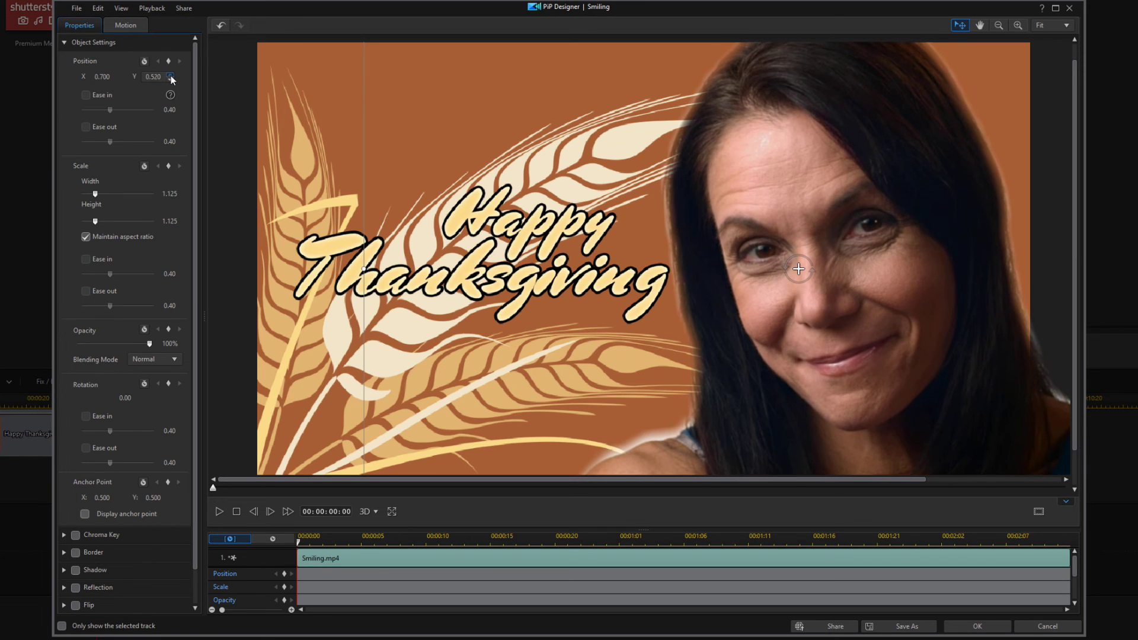
left_click(170, 75)
left_click(170, 75)
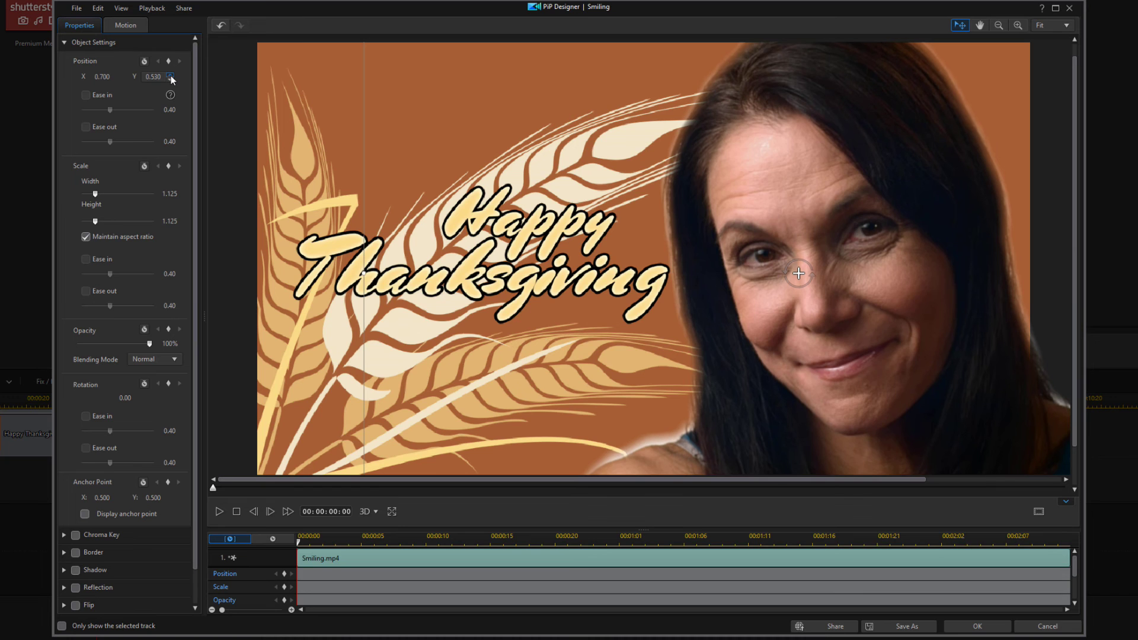
left_click(170, 76)
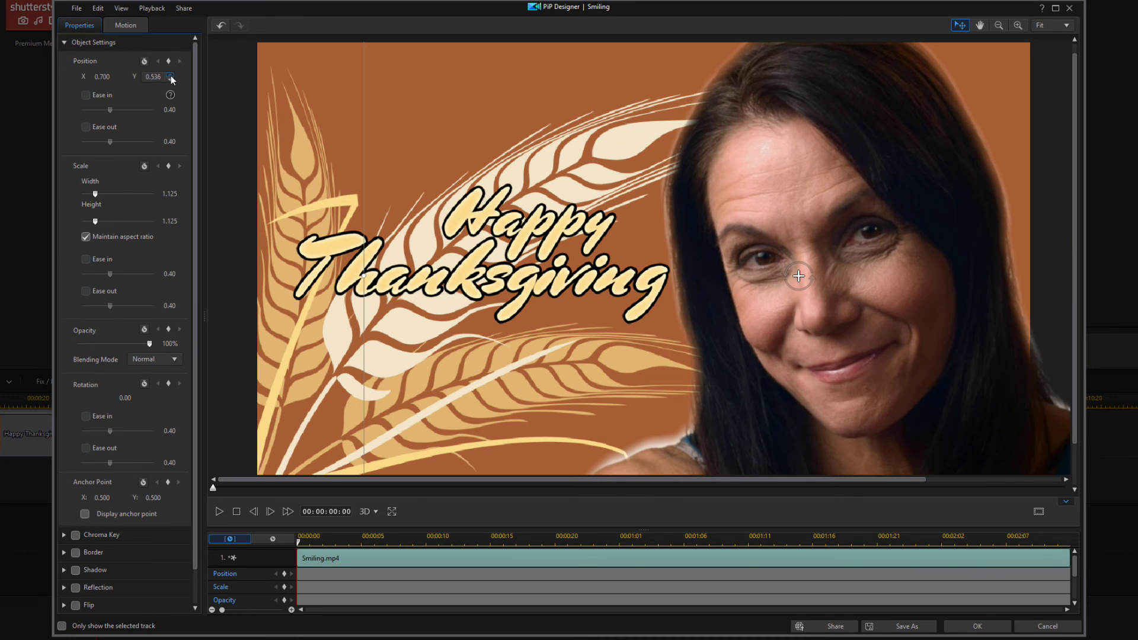
left_click(170, 76)
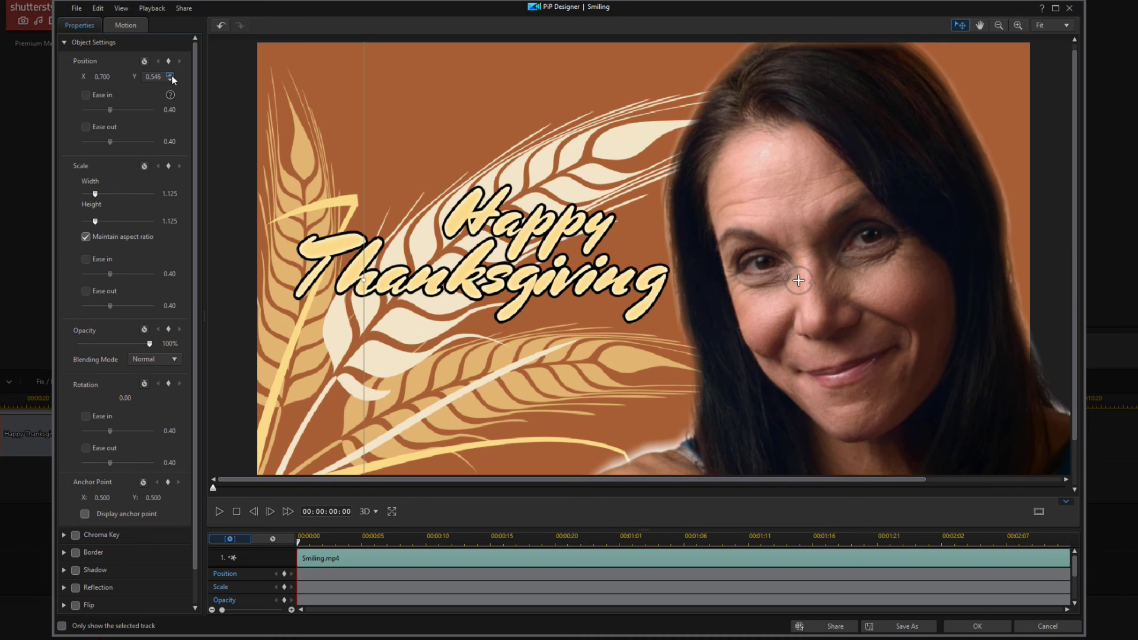
left_click(170, 75)
left_click(171, 76)
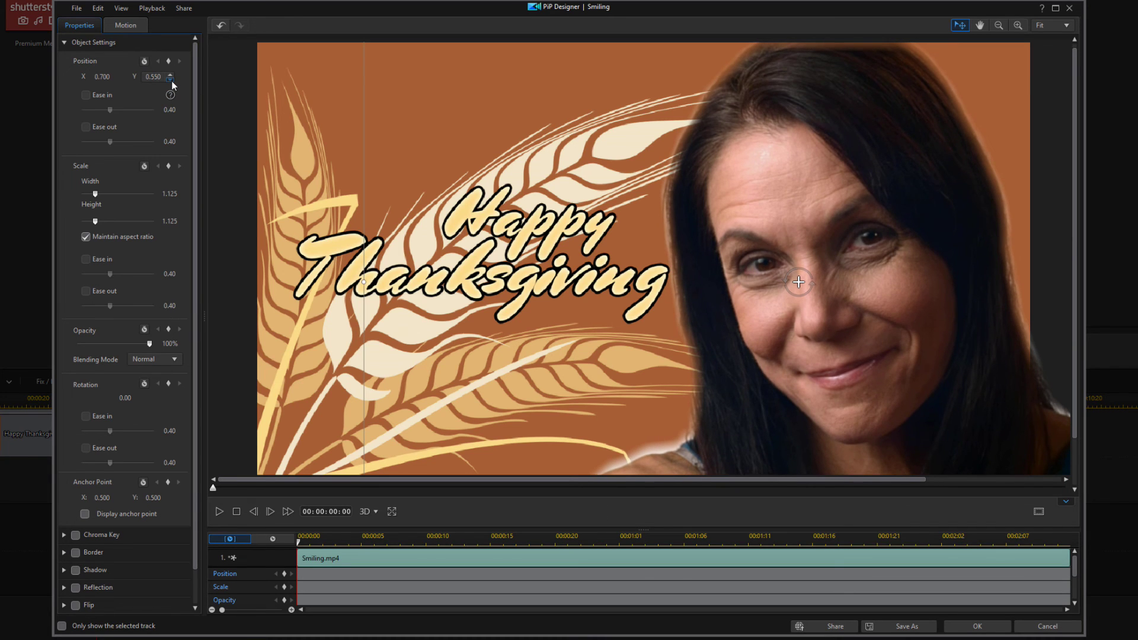
left_click(170, 79)
left_click(170, 79)
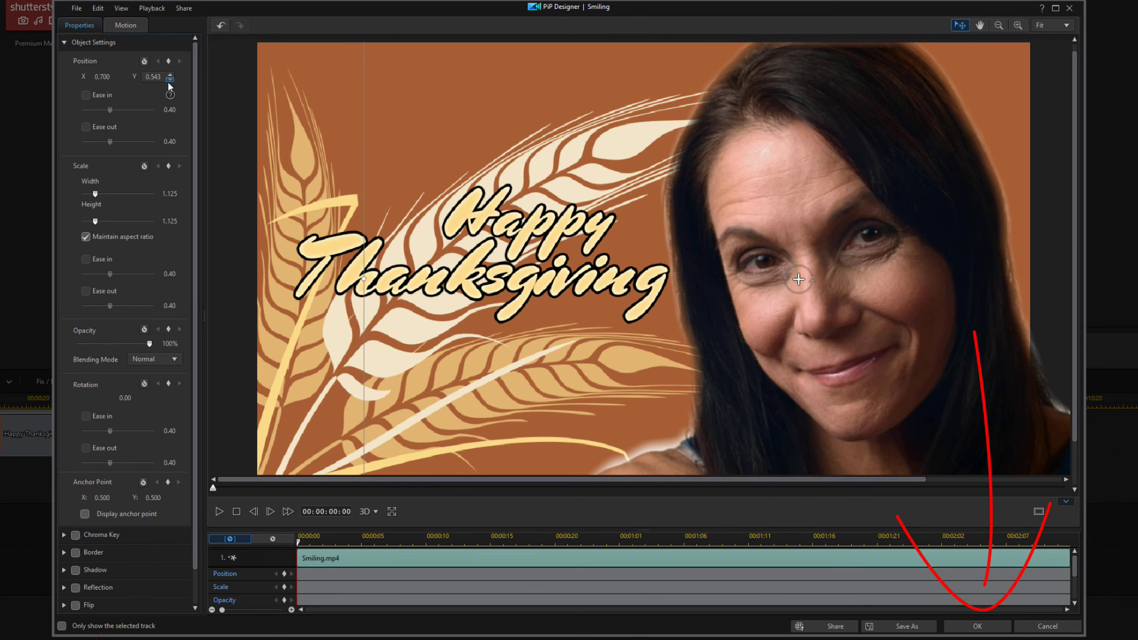
- Apply the PiP position and scale changes and play back the Thanksgiving project
left_click(972, 626)
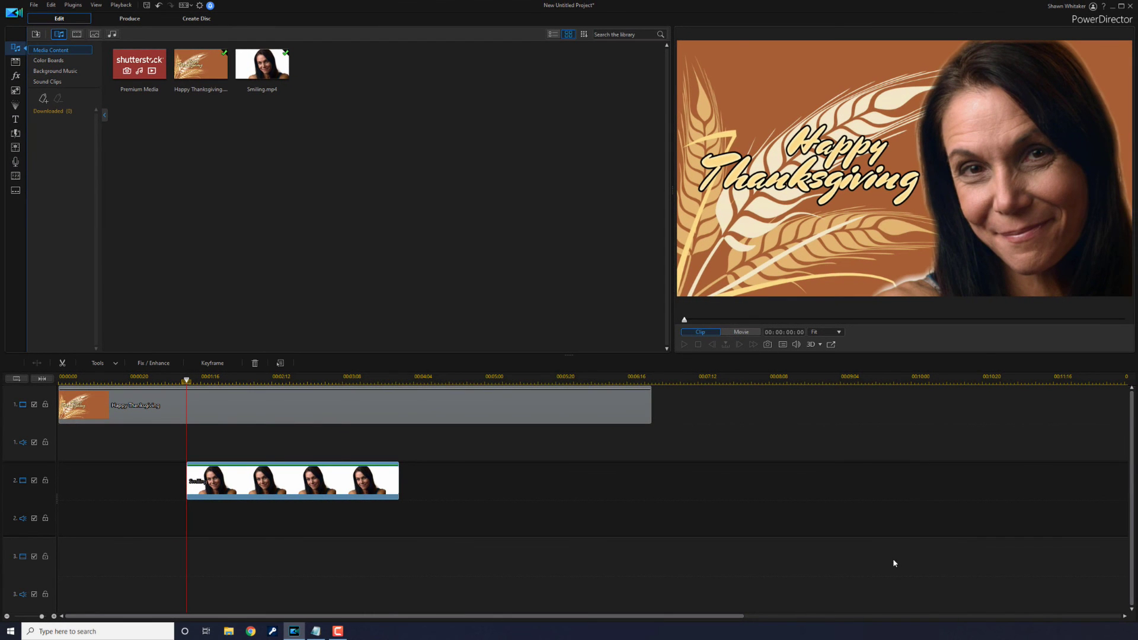
left_click(684, 345)
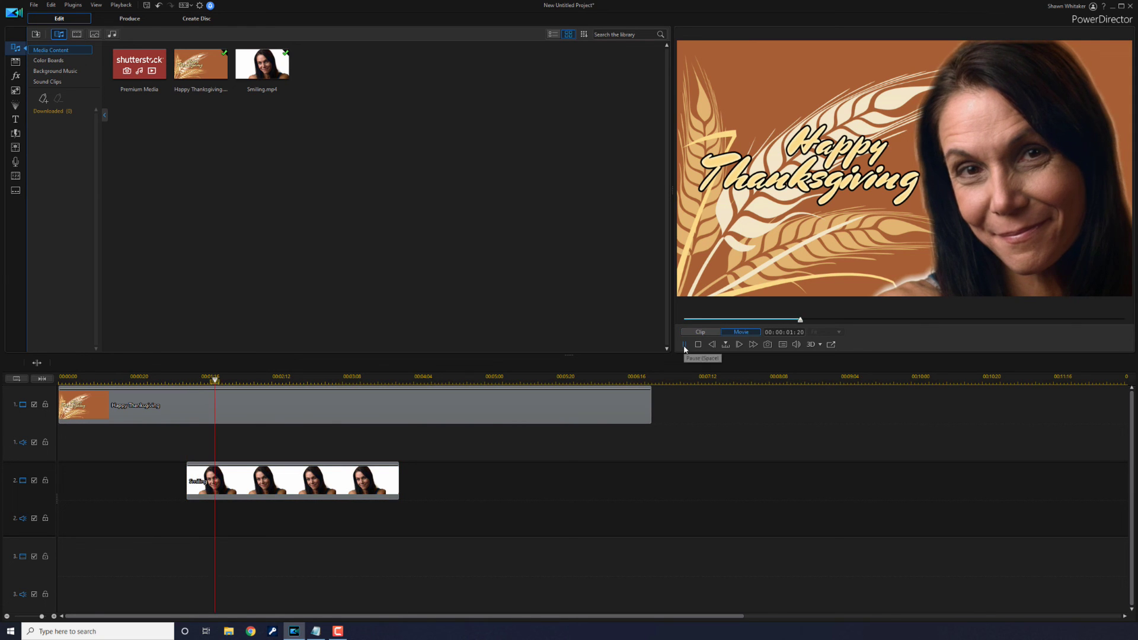